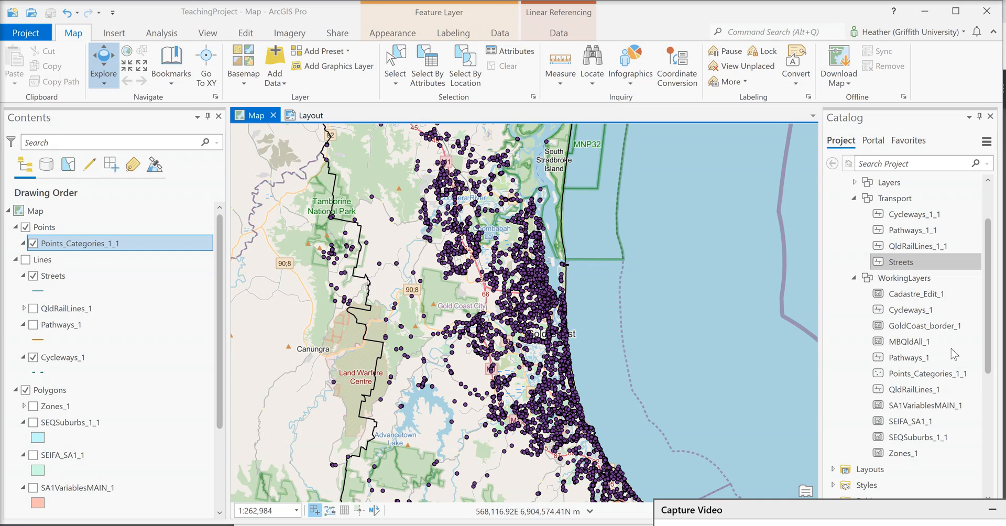
# Permanently delete the QldRailLines_1 feature class from the WorkingLayers feature dataset
pyautogui.click(908, 391)
pyautogui.rightClick(909, 397)
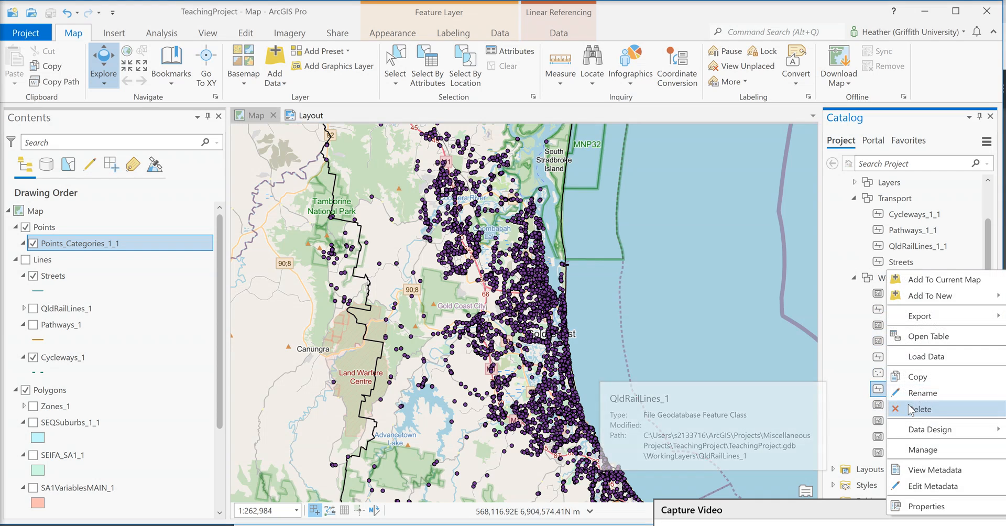
pyautogui.click(915, 409)
pyautogui.click(544, 300)
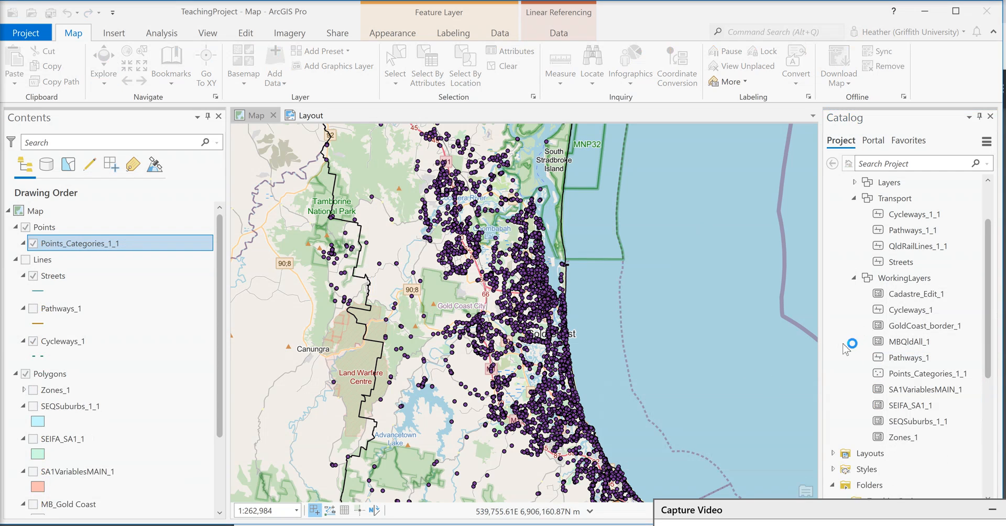
# Examine the contents of the GTFS, Network Analyst and Shapefiles folders inside the TeachingProject Data folder
pyautogui.scroll(-3, 854, 361)
pyautogui.click(872, 325)
pyautogui.scroll(-2, 890, 324)
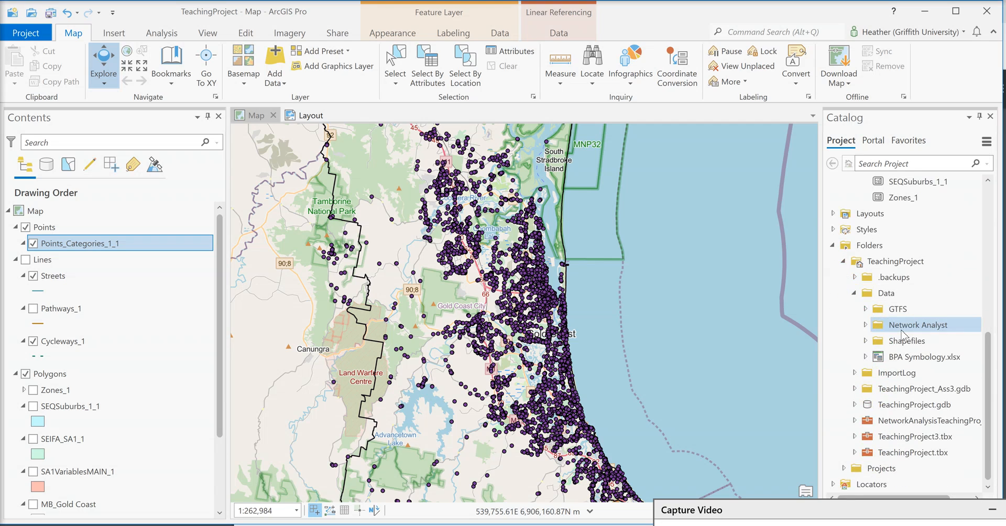
pyautogui.click(865, 309)
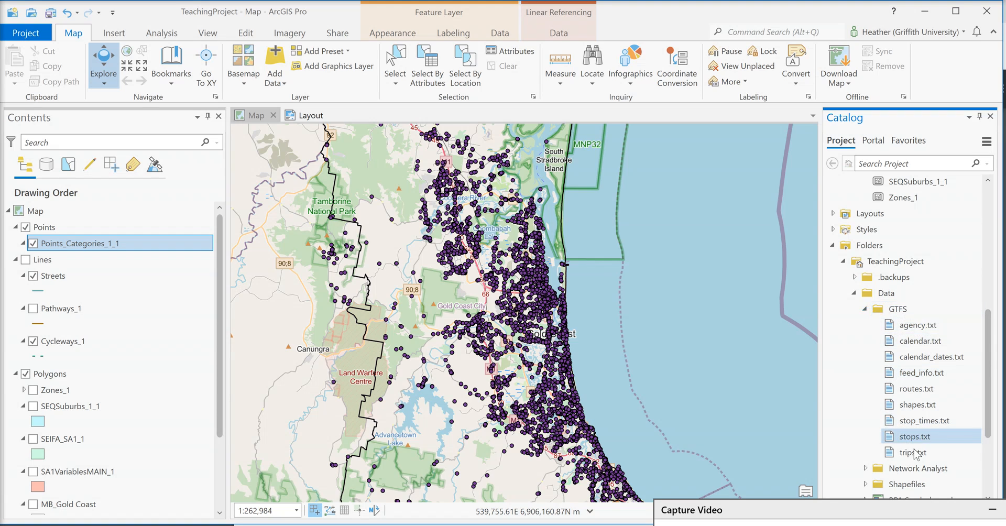
pyautogui.click(864, 309)
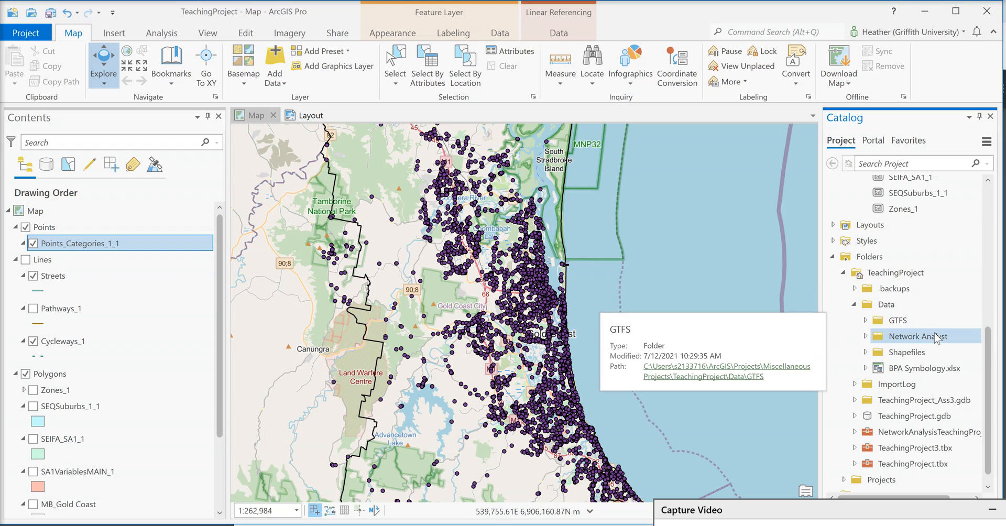
pyautogui.click(865, 336)
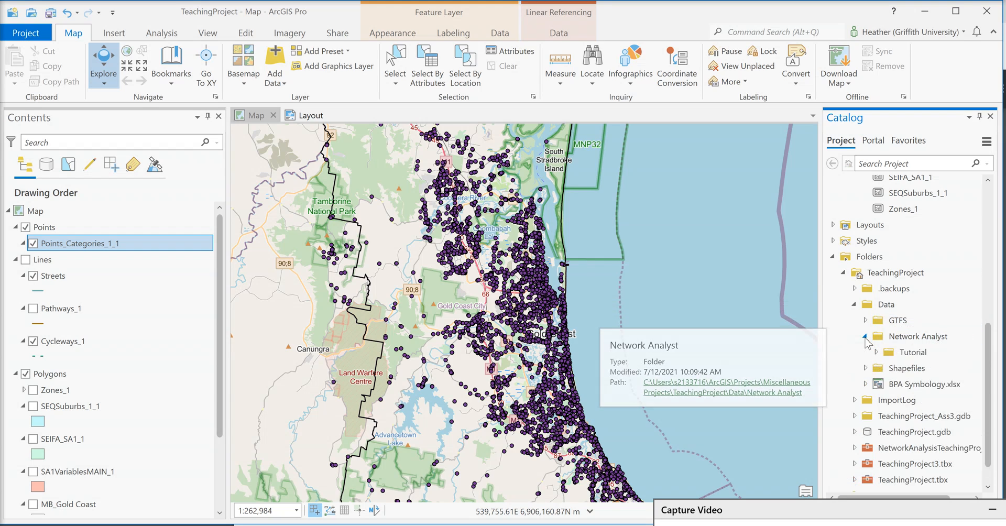
pyautogui.click(865, 336)
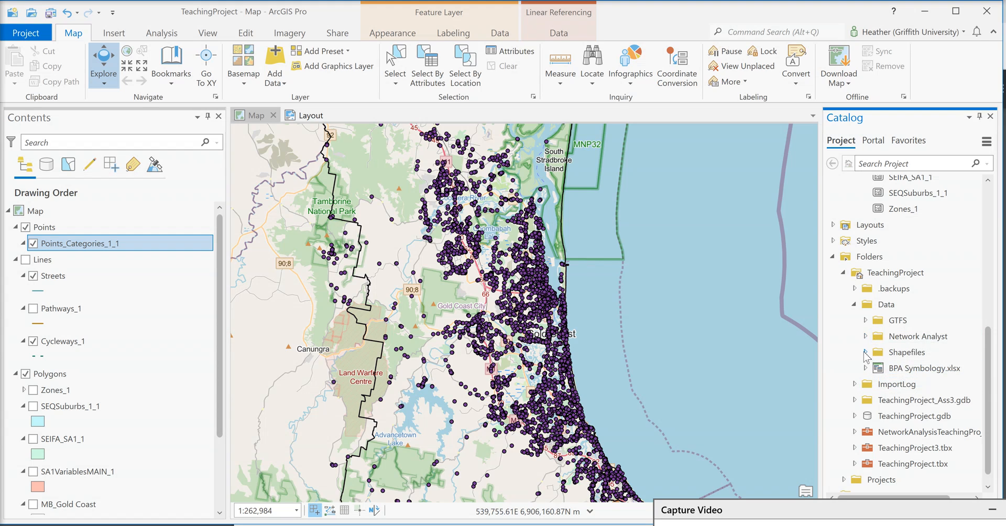
pyautogui.click(865, 352)
pyautogui.scroll(-5, 870, 359)
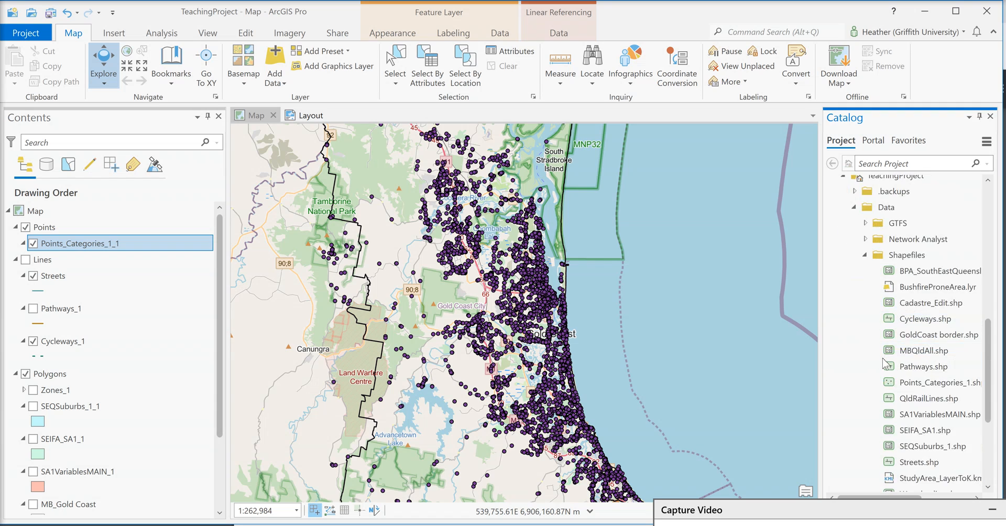
pyautogui.scroll(4, 883, 364)
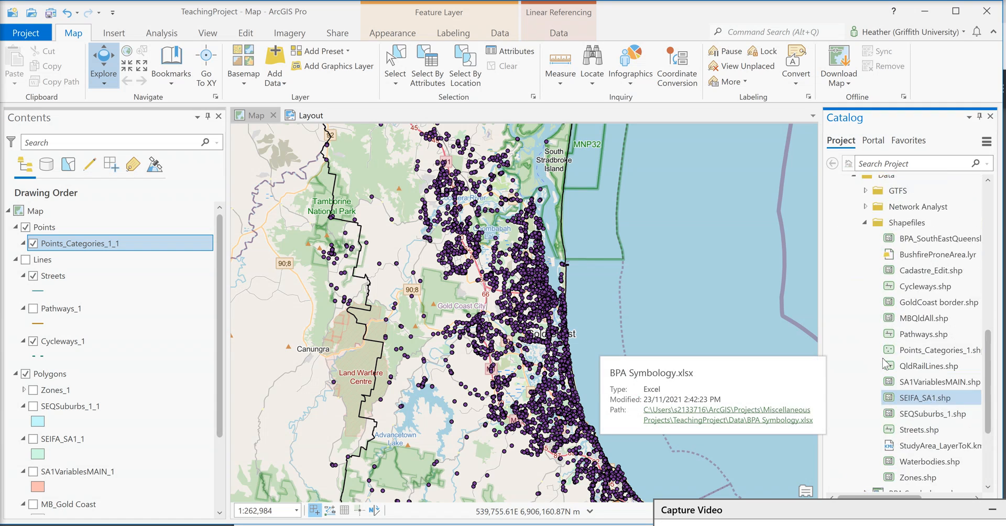
pyautogui.click(866, 288)
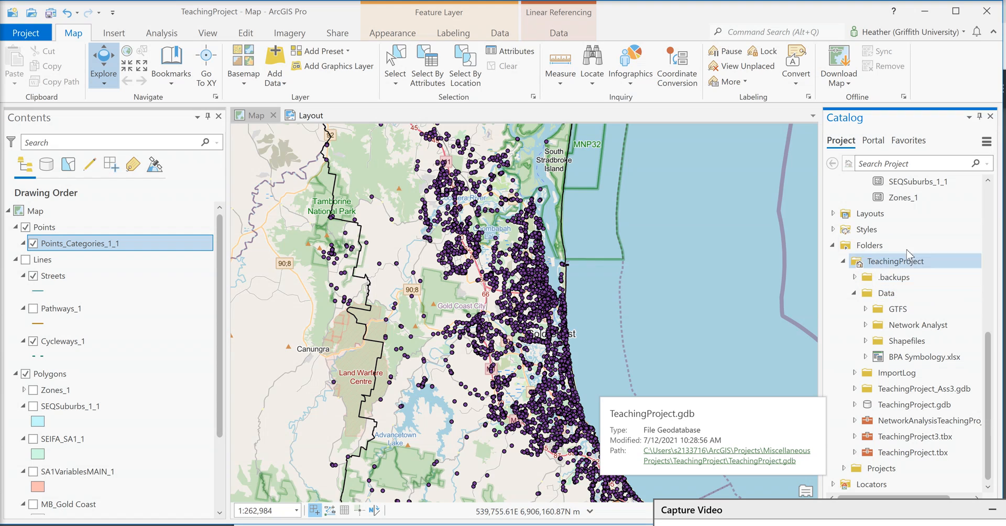
# Collapse the TeachingProject folder and save the project
pyautogui.click(843, 260)
pyautogui.scroll(2, 869, 324)
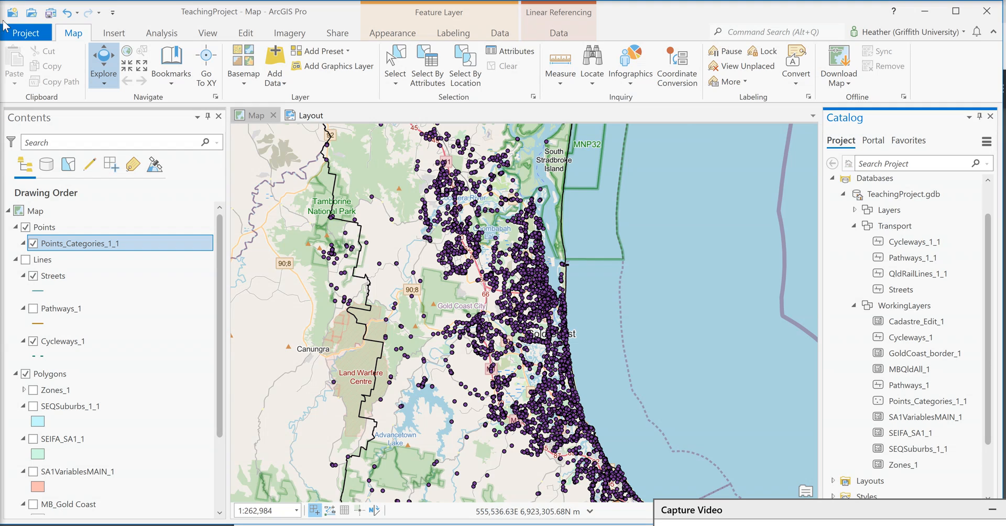
pyautogui.click(51, 15)
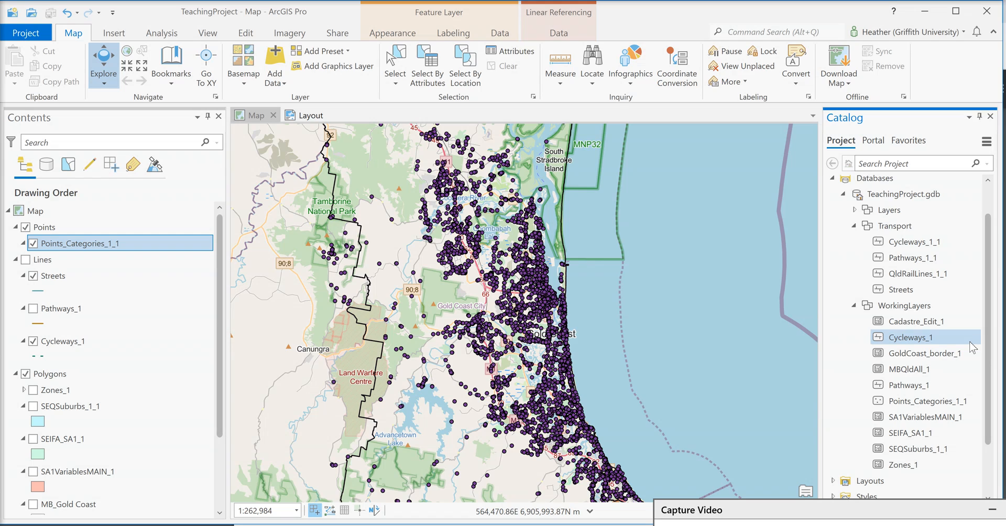
# Switch to the browser to check the GIS Workflows list in the assignment PDF, and return to ArcGIS Pro
pyautogui.moveTo(971, 342)
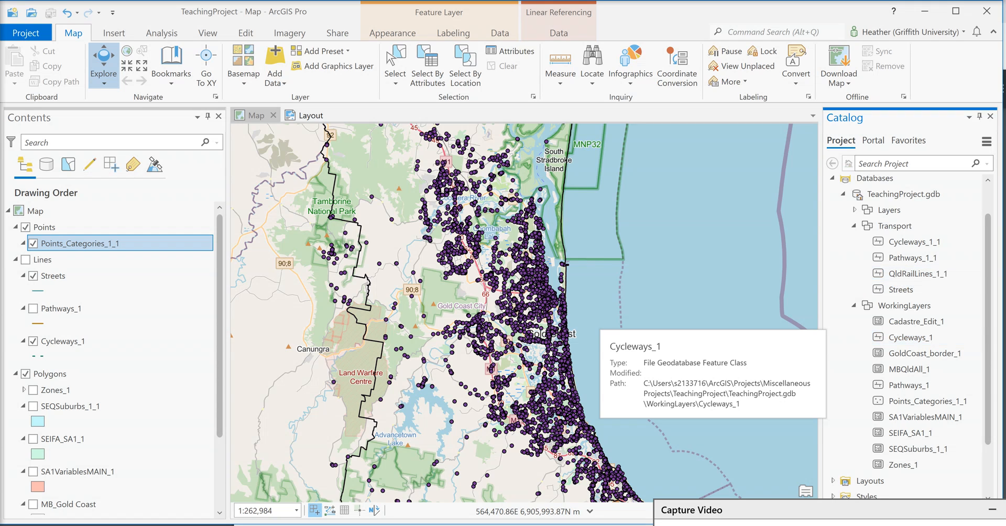
pyautogui.hotkey('alt', 'Tab')
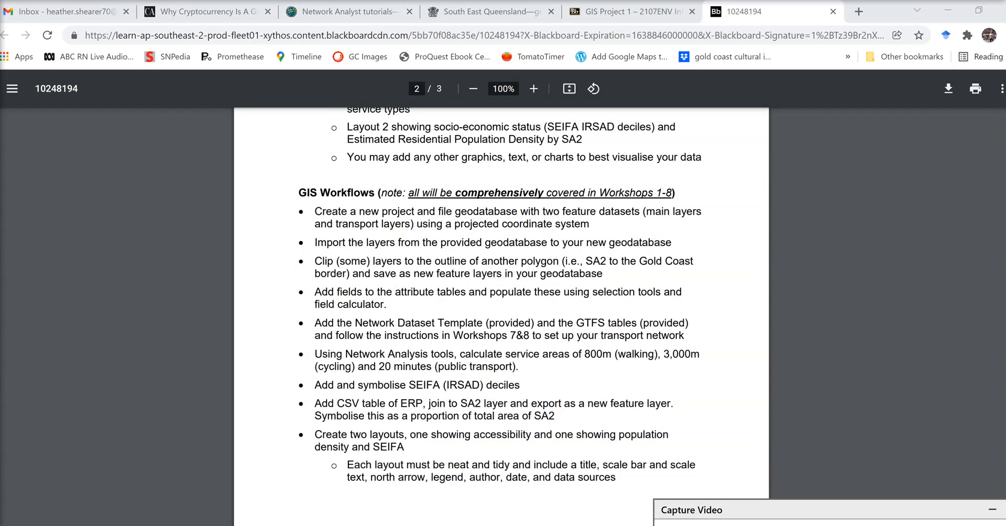
pyautogui.click(445, 525)
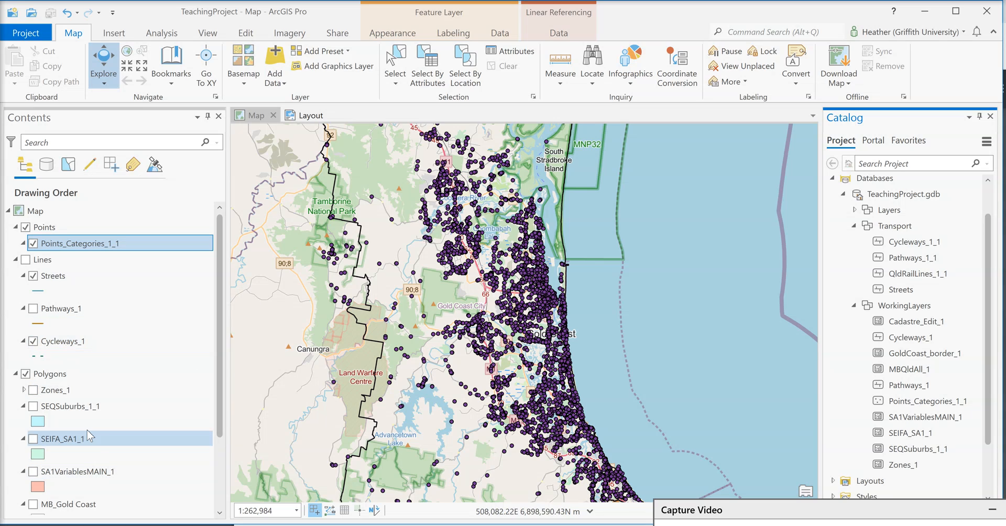
# Turn on the SEIFA_SA1_1 polygon layer and zoom the map to that layer to check its display
pyautogui.scroll(-1, 125, 439)
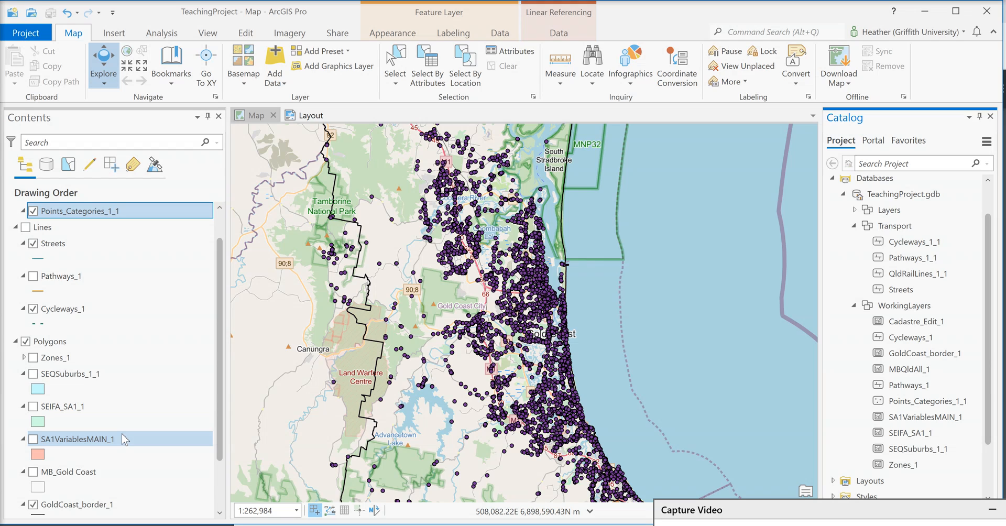
pyautogui.click(32, 407)
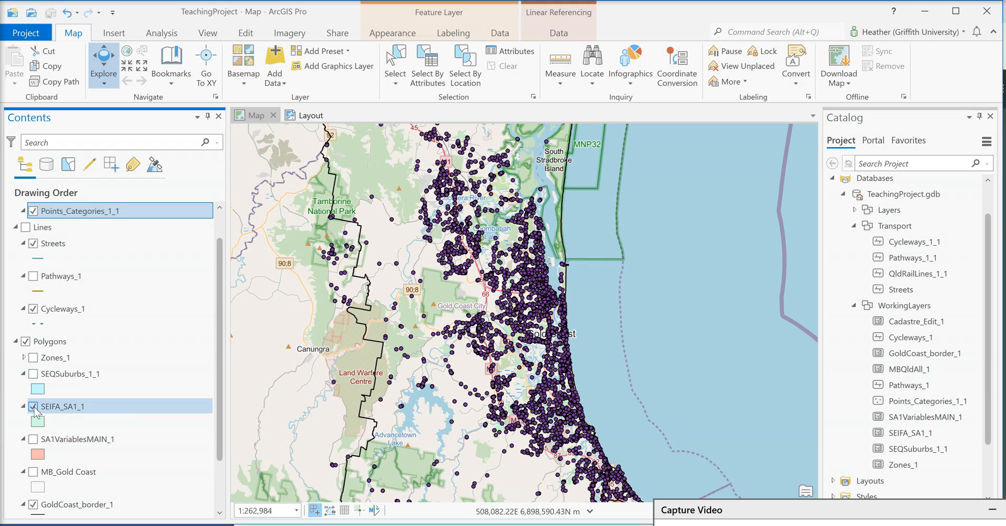
pyautogui.scroll(-3, 398, 345)
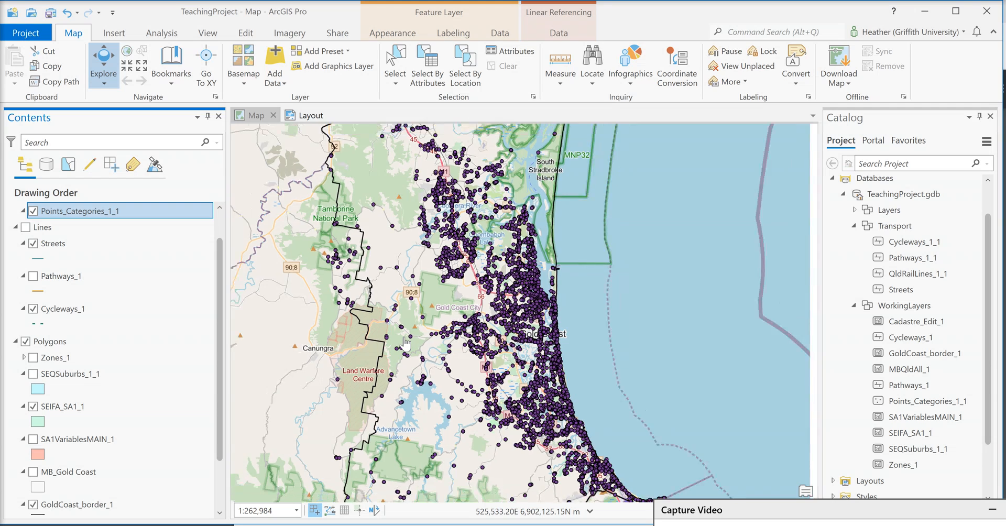
pyautogui.click(64, 406)
pyautogui.rightClick(66, 411)
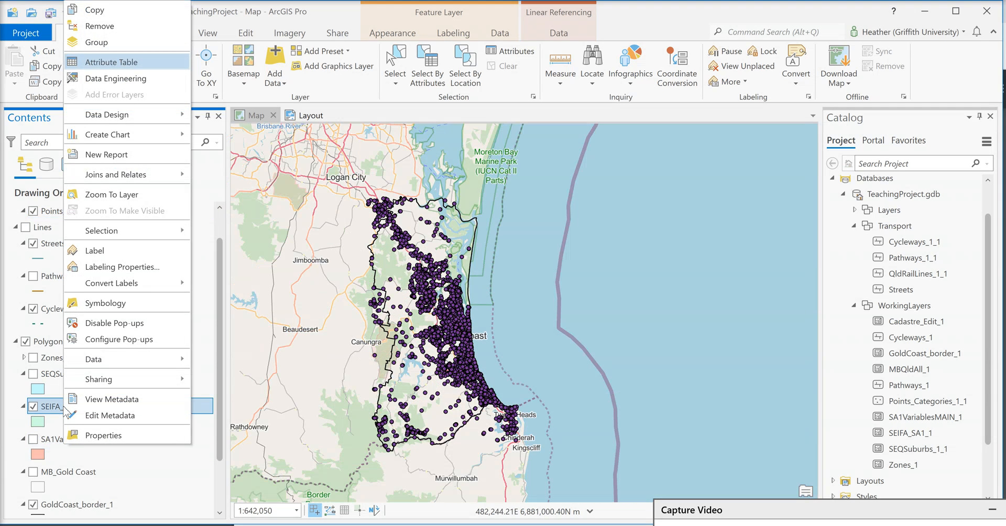
pyautogui.click(110, 194)
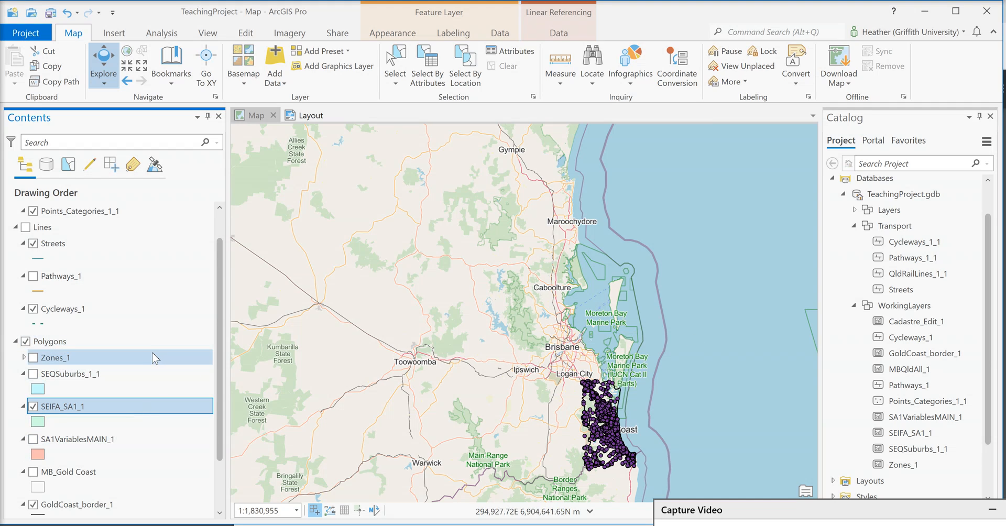
pyautogui.scroll(4, 610, 437)
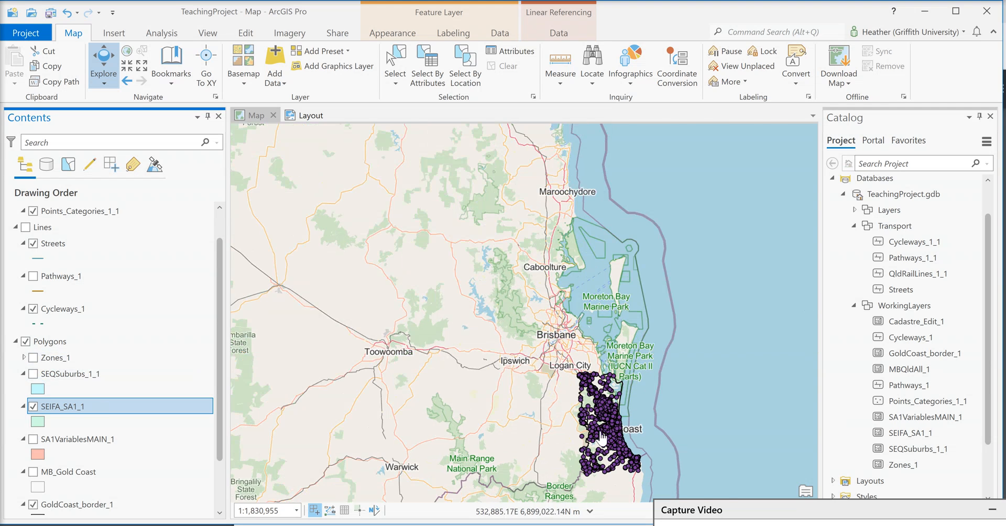
# Try to open the attribute table of the SEIFA_SA1_1 layer
pyautogui.rightClick(60, 413)
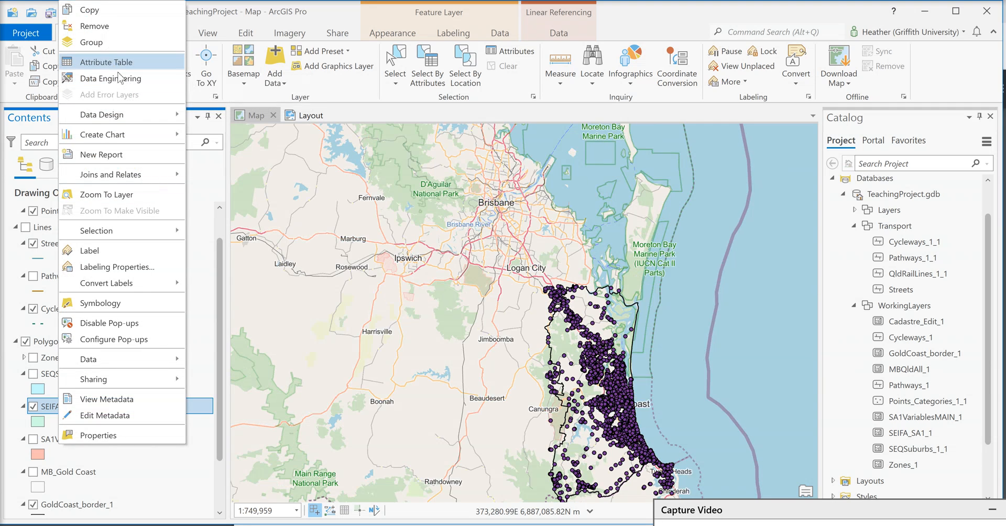
pyautogui.click(110, 63)
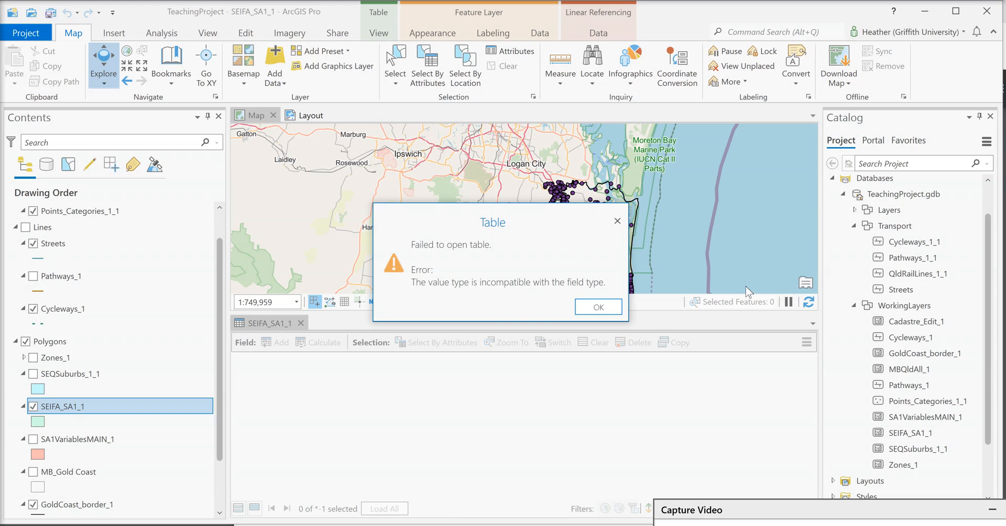
pyautogui.click(598, 307)
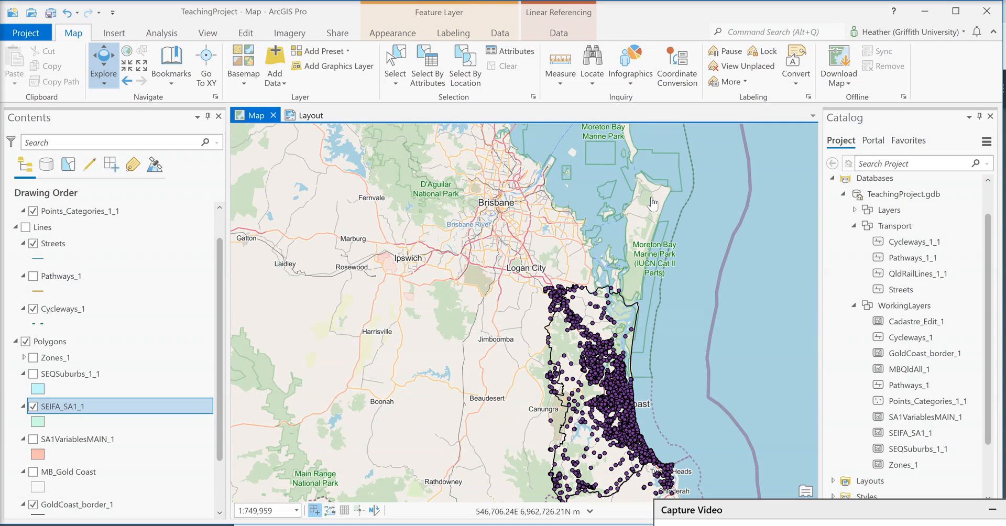
# Replace the SEIFA_SA1_1 layer in the map with SEIFA_SA1 from the geodatabase's Layers feature dataset
pyautogui.rightClick(75, 410)
pyautogui.click(132, 29)
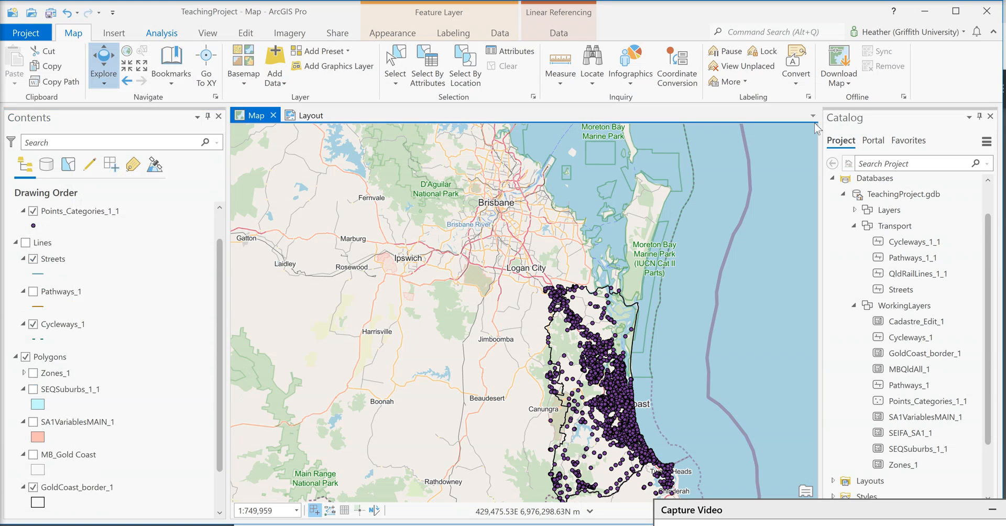
pyautogui.click(854, 210)
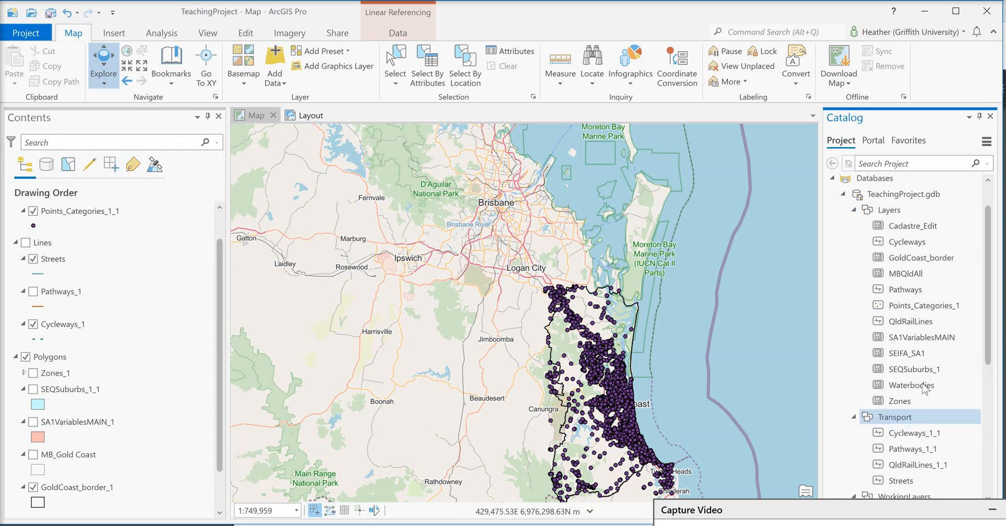
pyautogui.moveTo(898, 353); pyautogui.dragTo(619, 364)
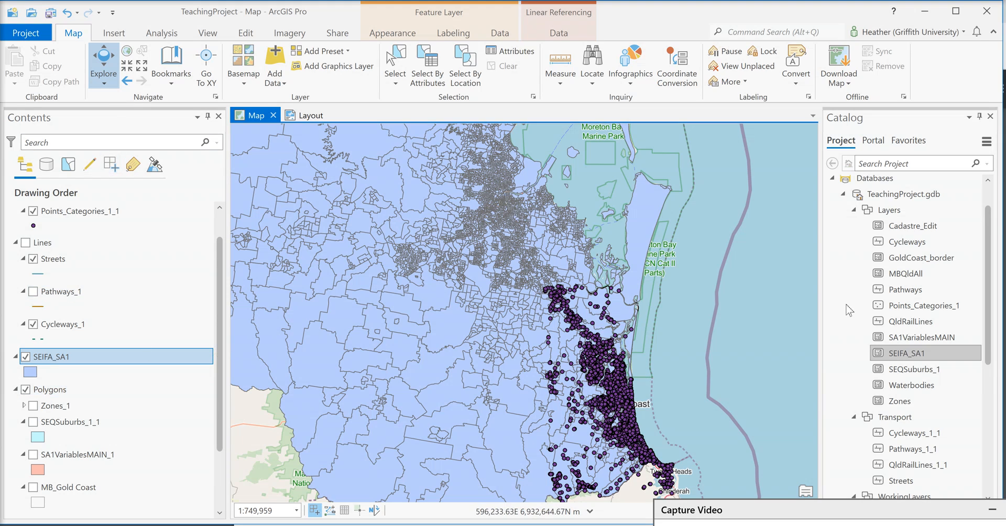
pyautogui.click(853, 210)
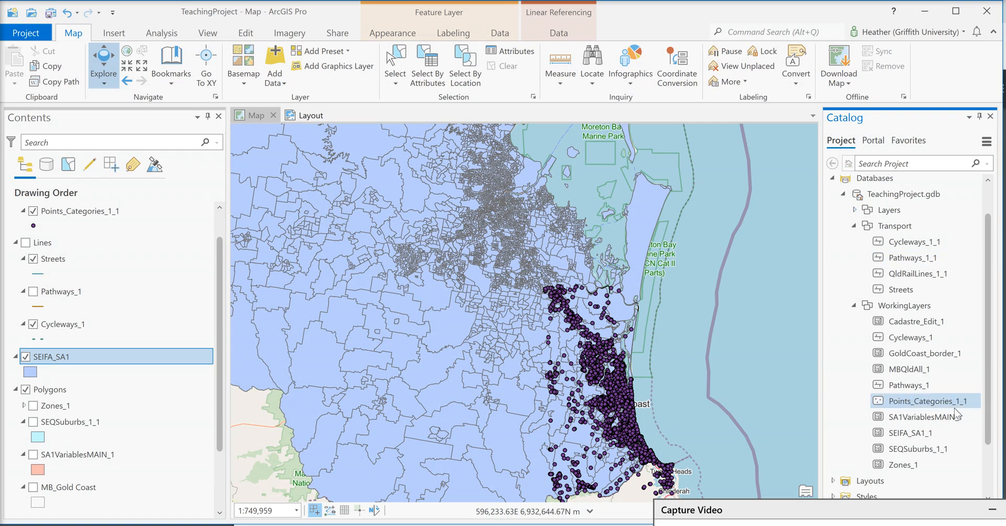
# Permanently delete the SEIFA_SA1_1 feature class from the WorkingLayers feature dataset
pyautogui.rightClick(914, 437)
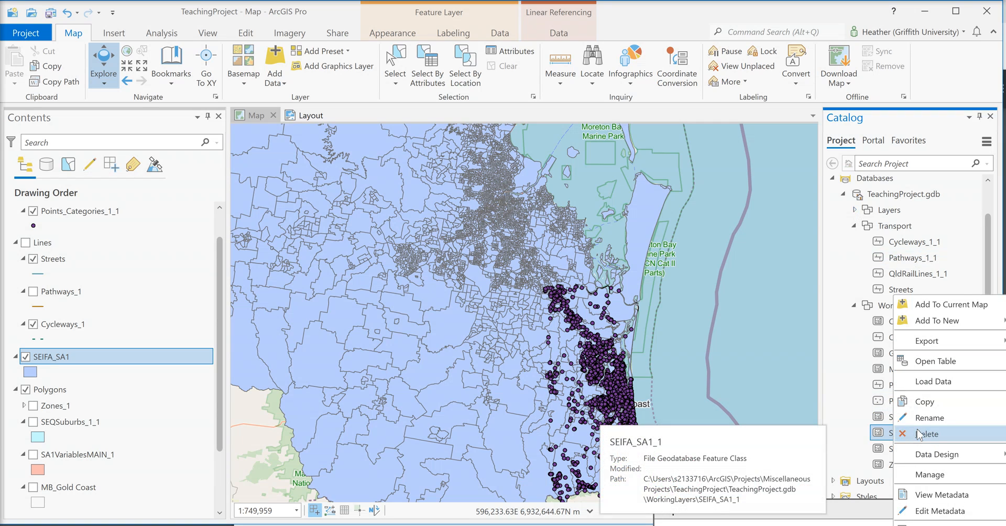
pyautogui.click(926, 434)
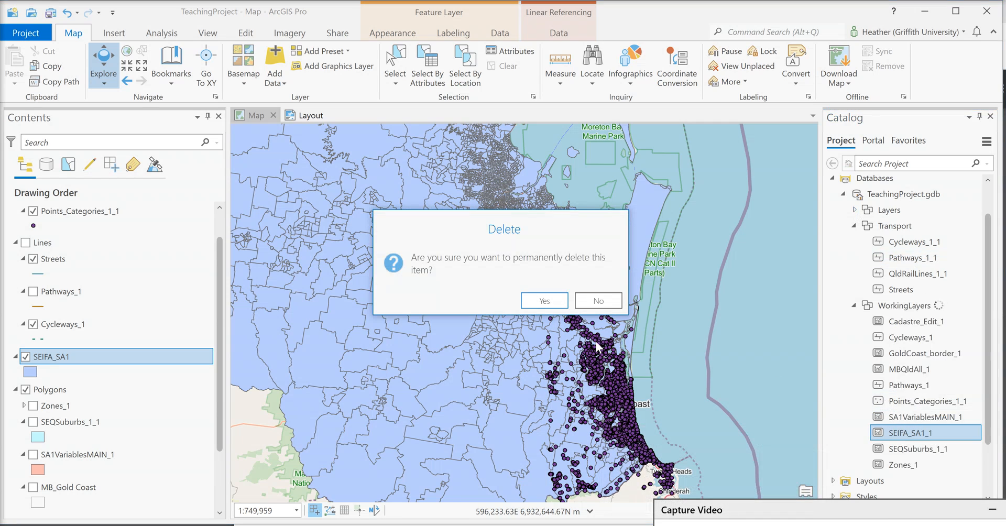
pyautogui.click(558, 307)
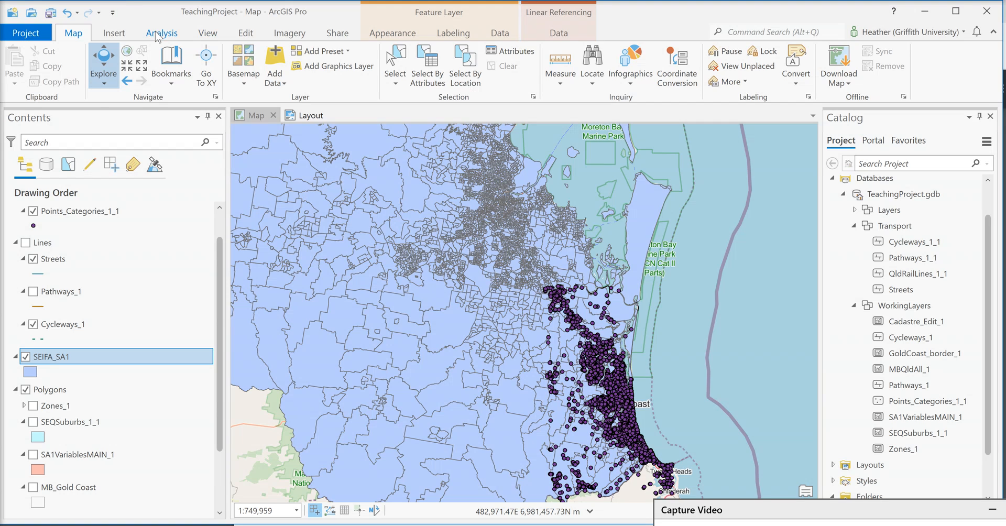
# Set up a Pairwise Clip with SEIFA_SA1 as the input features and GoldCoast_border_1 as the clip features
pyautogui.click(157, 35)
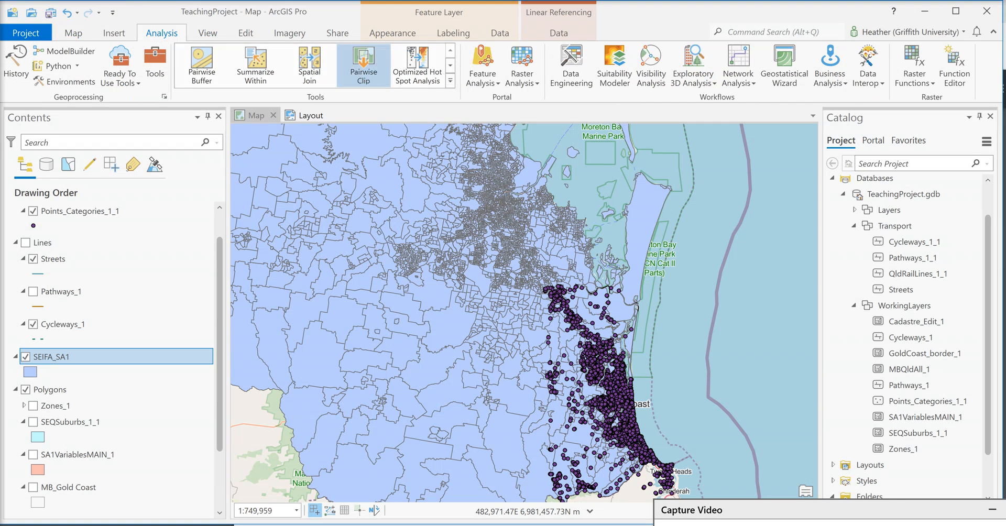
pyautogui.click(363, 66)
pyautogui.click(970, 199)
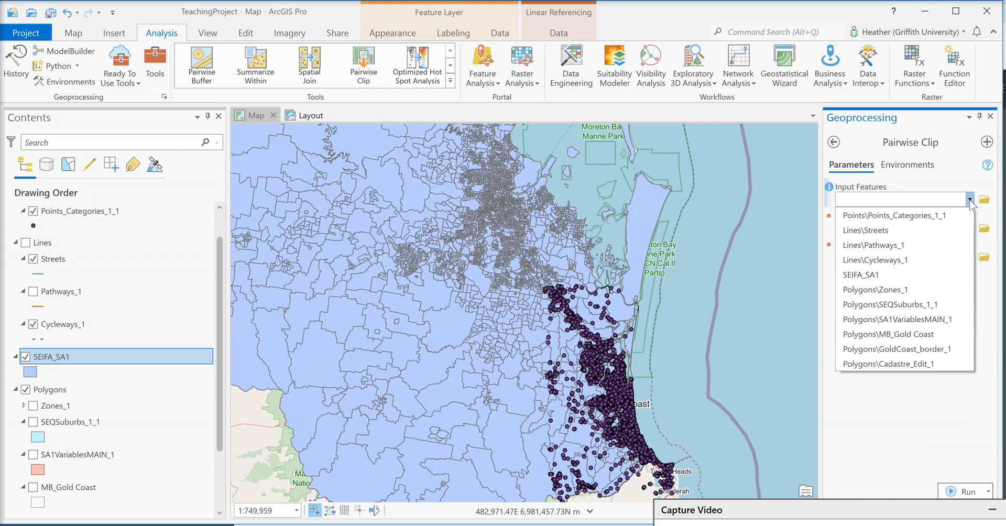
pyautogui.click(908, 274)
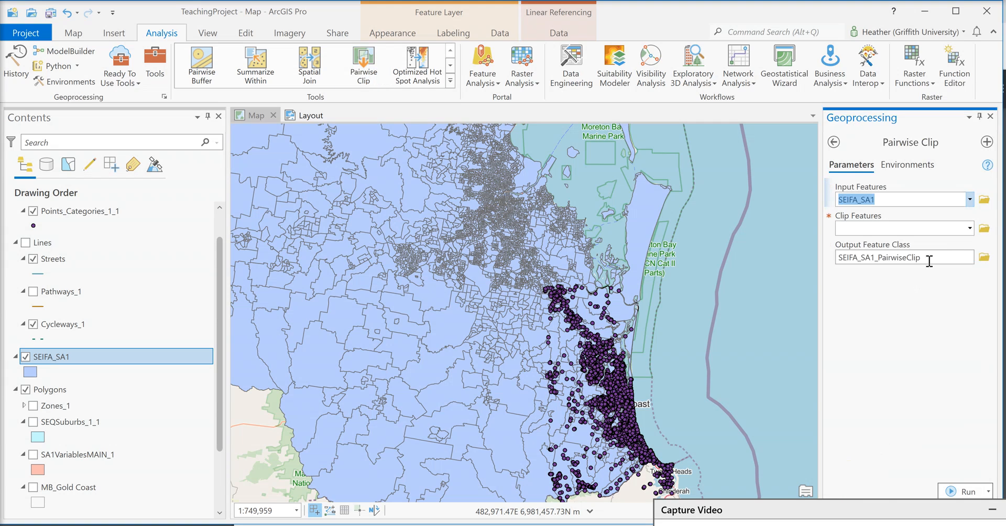
pyautogui.click(967, 231)
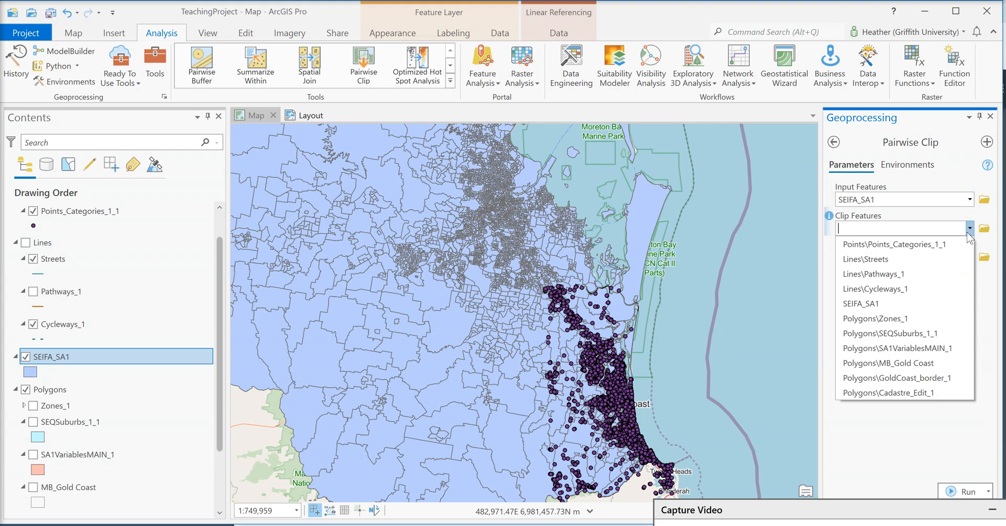
pyautogui.click(895, 361)
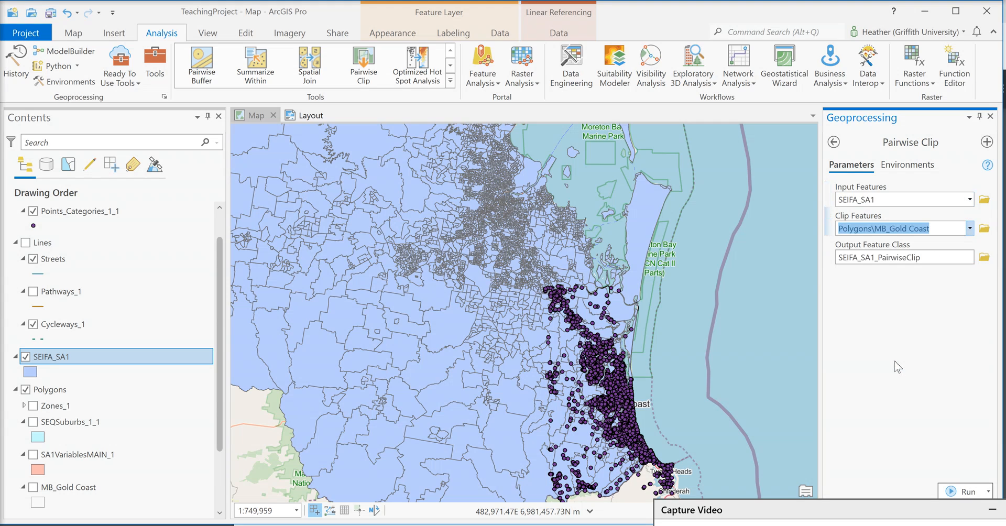
pyautogui.click(969, 228)
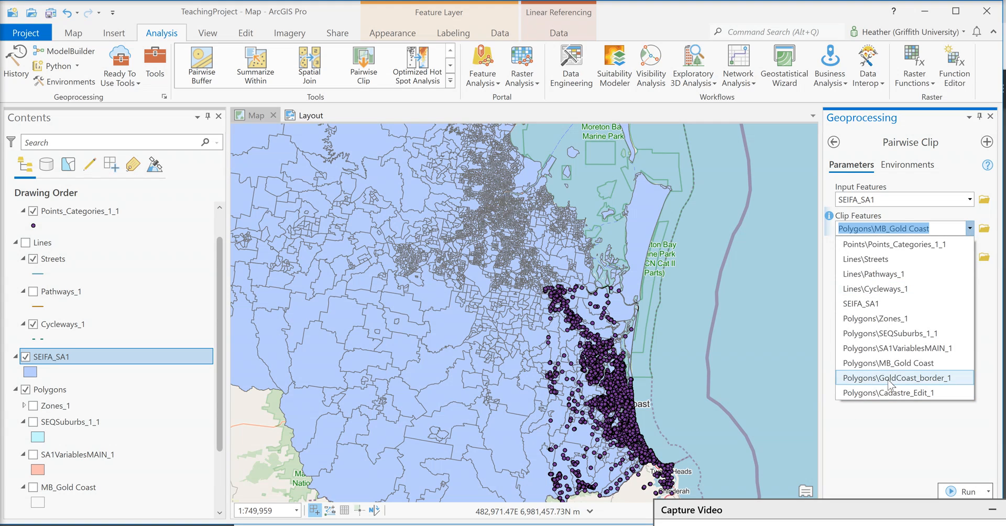
pyautogui.click(892, 378)
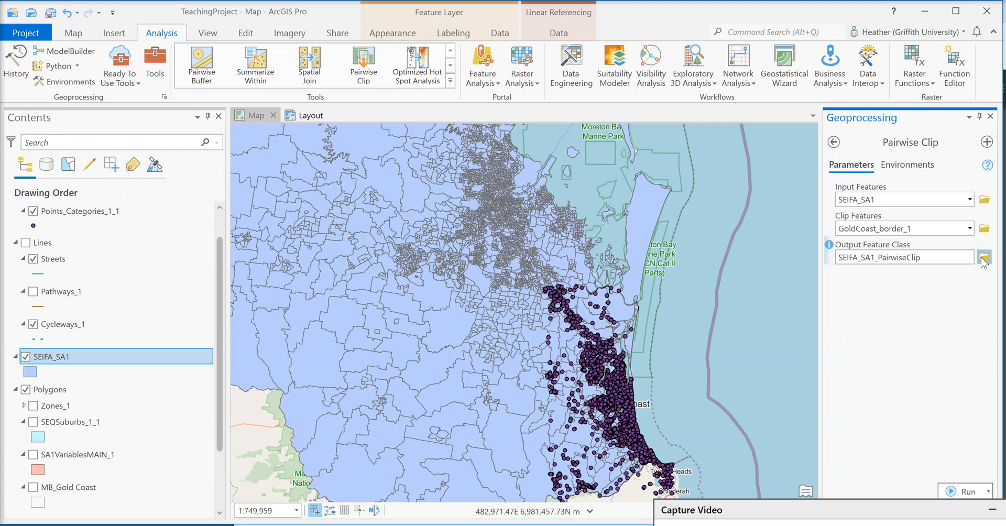
# Set the clip output to SEIFA_GoldCoast in the WorkingLayers dataset of TeachingProject.gdb and run the tool
pyautogui.click(983, 258)
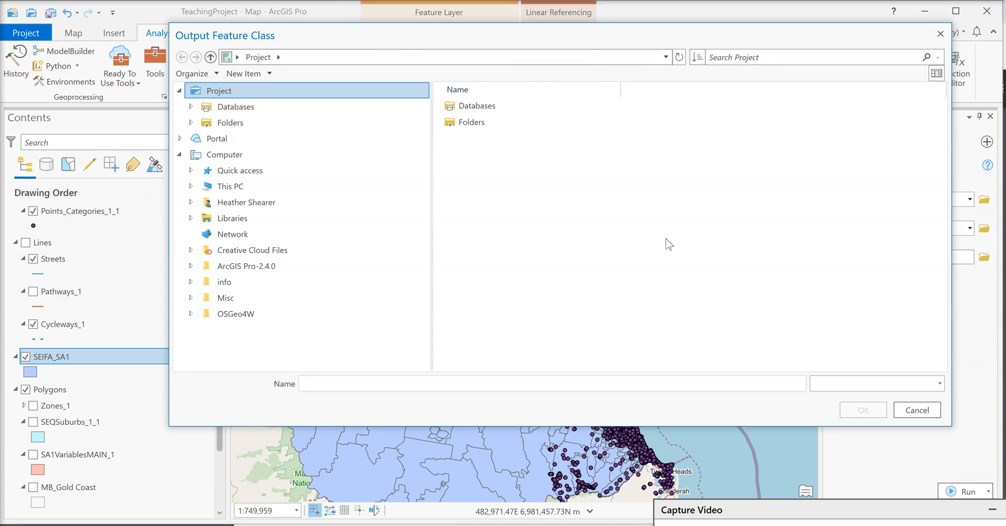
pyautogui.doubleClick(507, 173)
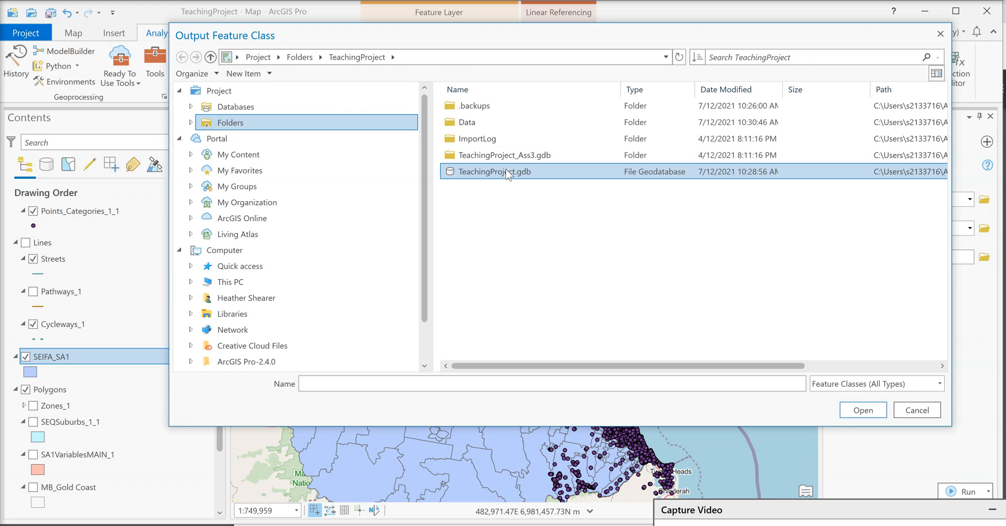
pyautogui.doubleClick(473, 140)
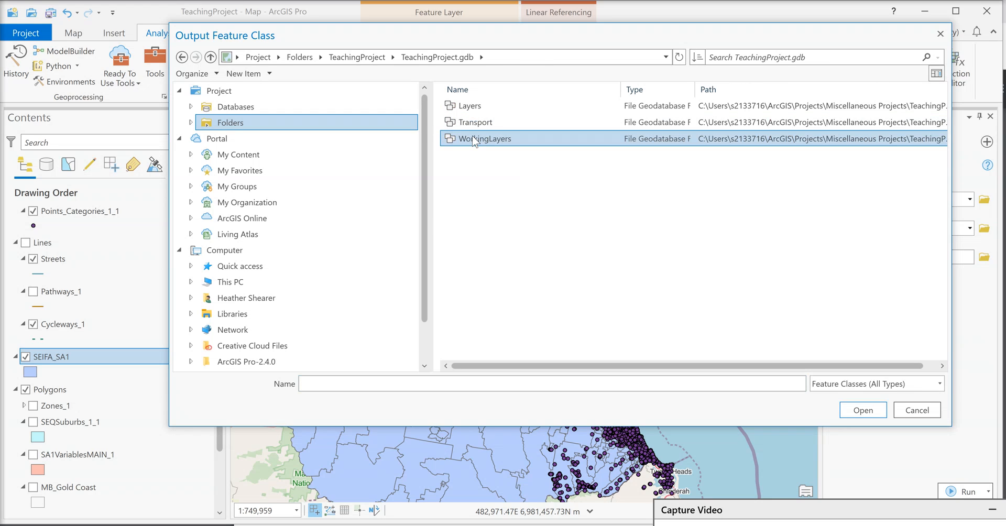
pyautogui.click(606, 387)
pyautogui.write('SEIF')
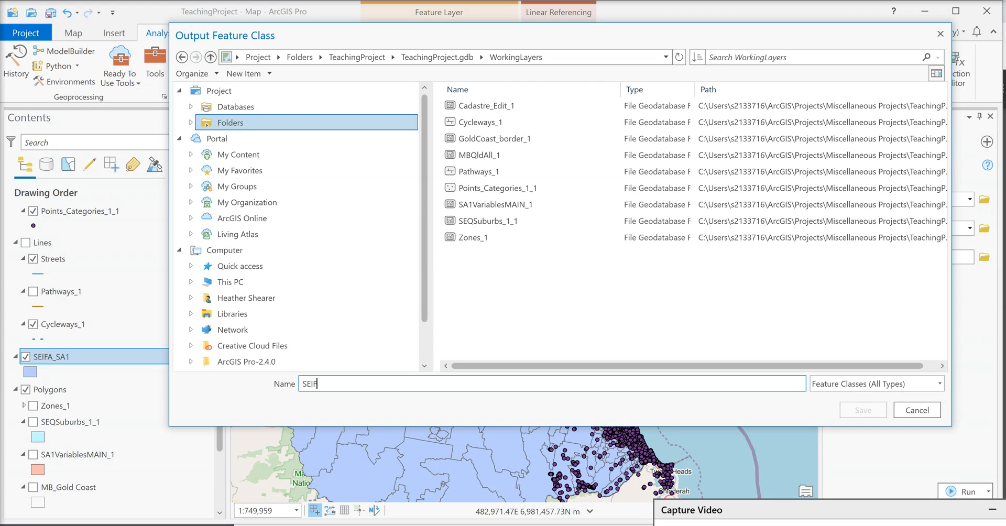
pyautogui.write('A_GoldCoast')
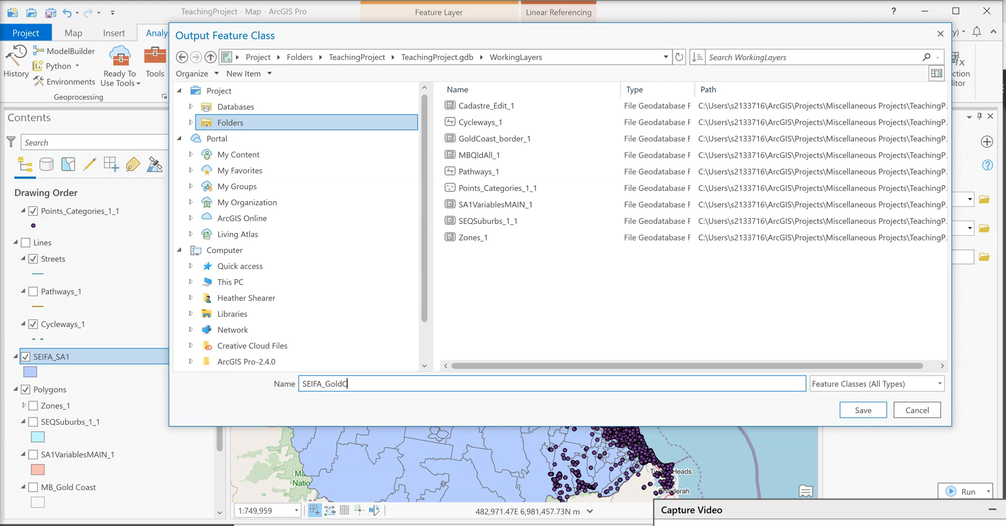
pyautogui.click(863, 409)
pyautogui.click(962, 492)
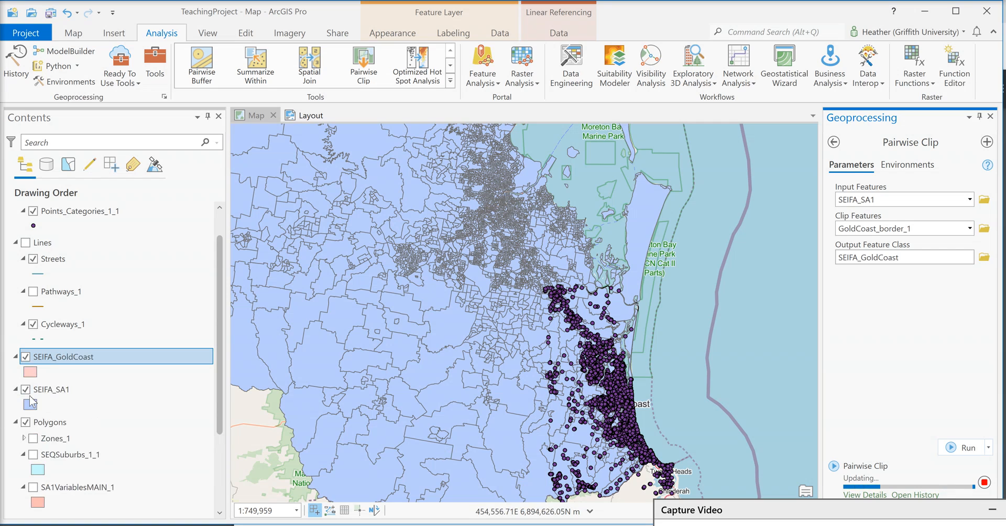
# Remove the original SEIFA_SA1 layer from the map
pyautogui.rightClick(59, 392)
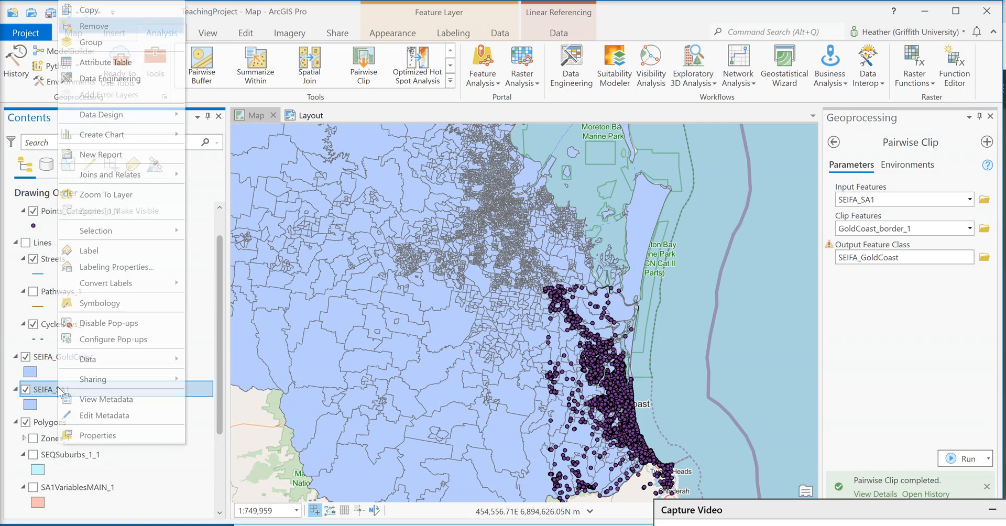
pyautogui.click(97, 24)
# Move the SEIFA_GoldCoast layer into the Polygons group above Zones_1 and save the project
pyautogui.moveTo(89, 357); pyautogui.dragTo(84, 405)
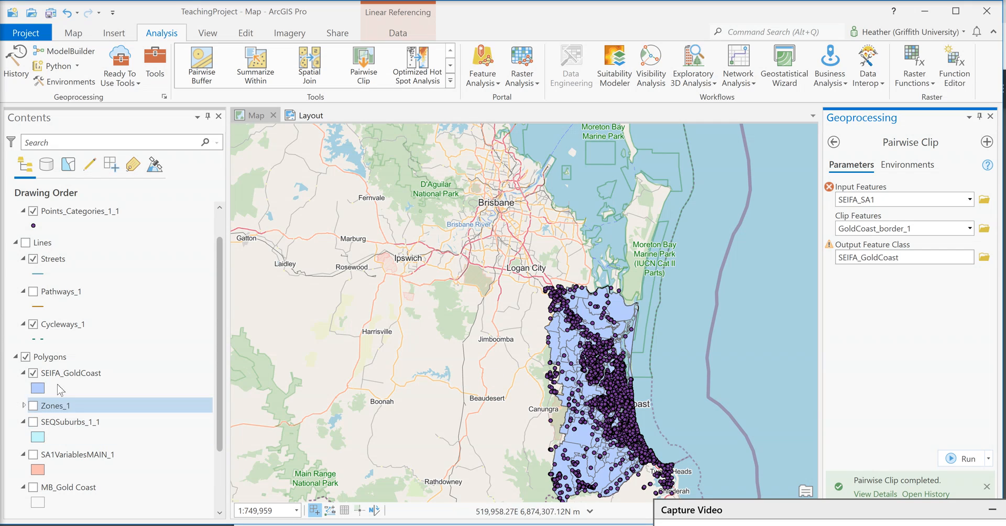
pyautogui.scroll(2, 38, 377)
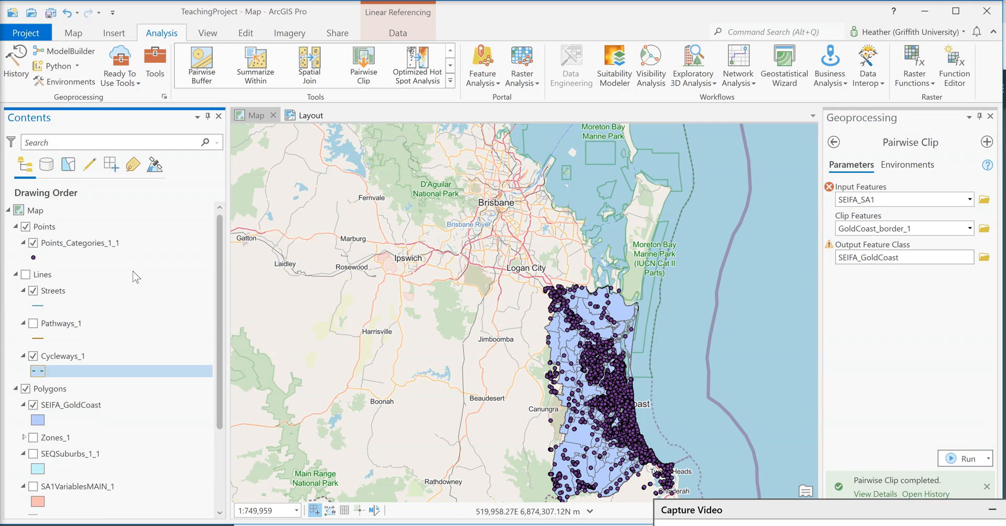
pyautogui.click(50, 12)
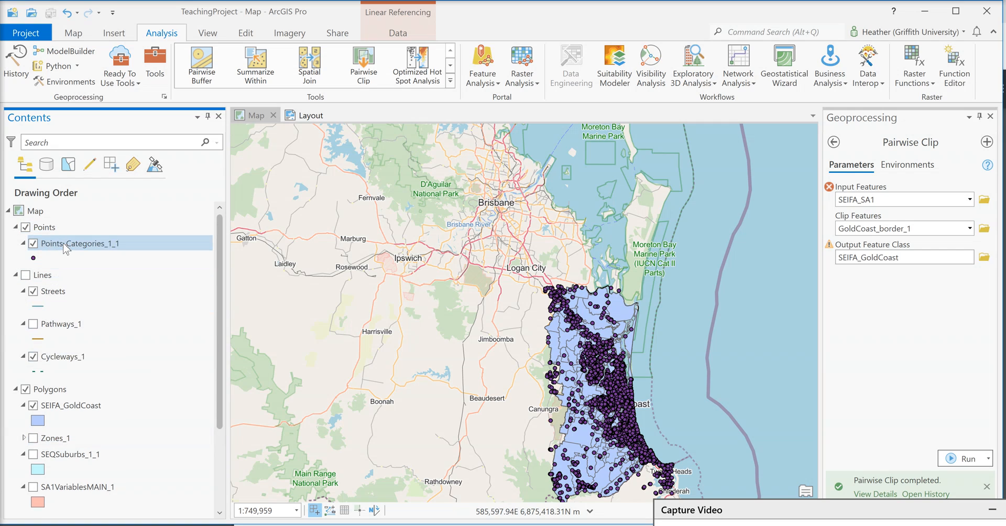
# Select by location the Points_Categories_1_1 features that do not intersect MB_Gold Coast, using an inverted spatial relationship and a new selection
pyautogui.click(73, 33)
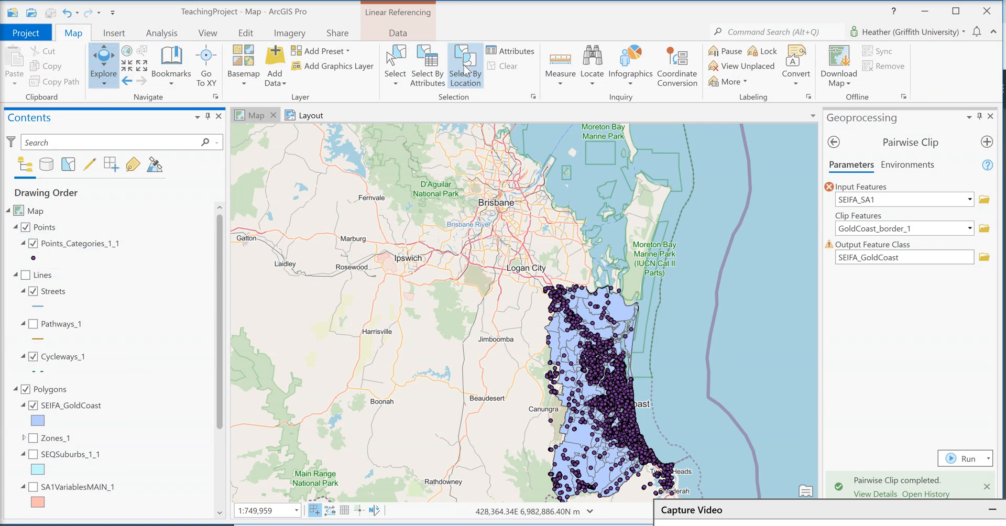
pyautogui.click(464, 71)
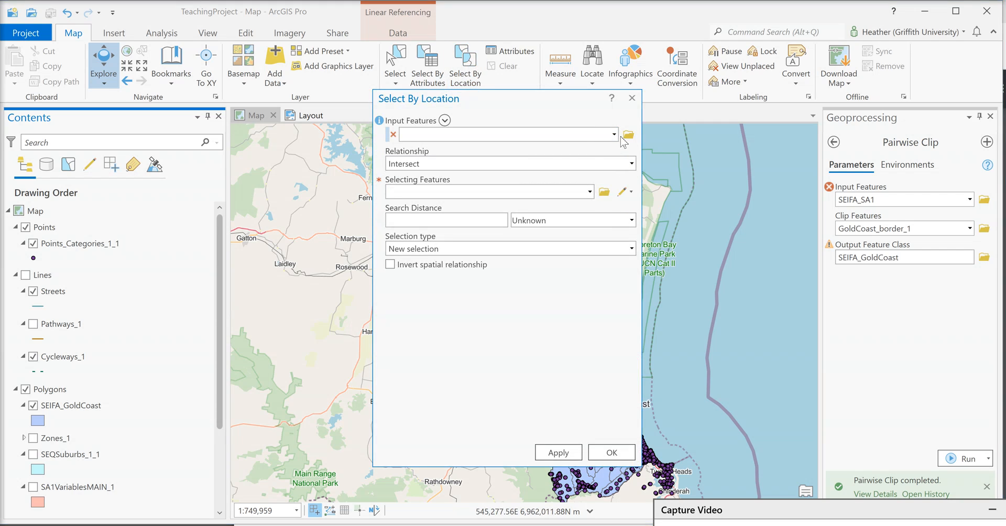
pyautogui.click(613, 134)
pyautogui.click(449, 149)
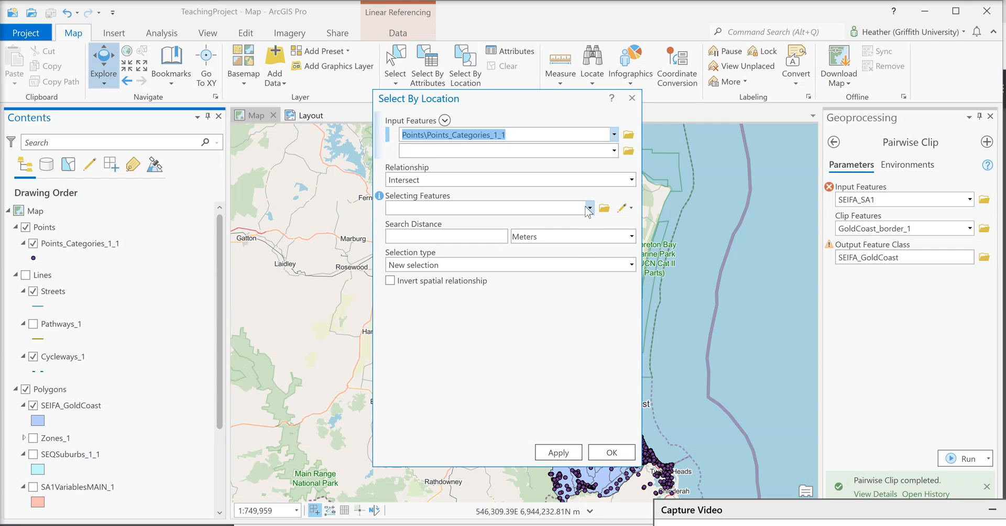
pyautogui.click(589, 208)
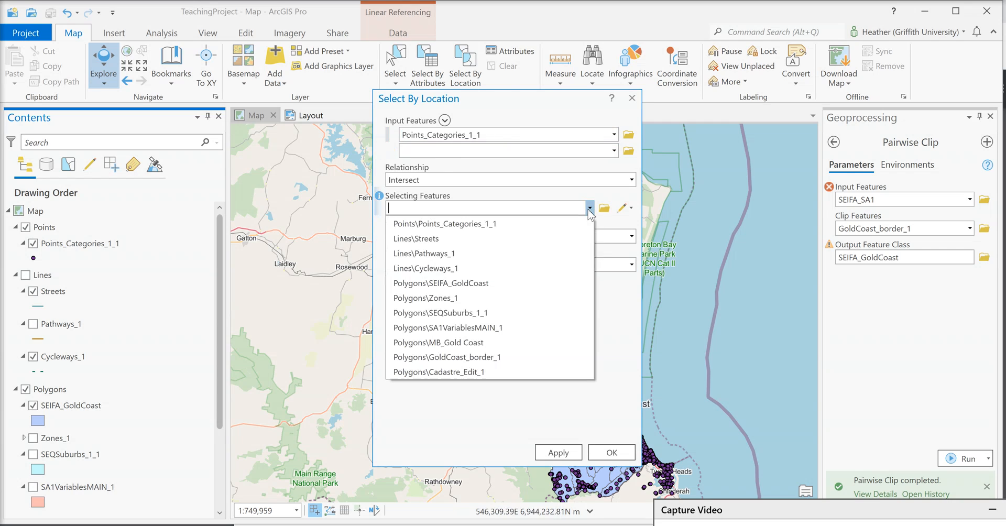
pyautogui.click(485, 344)
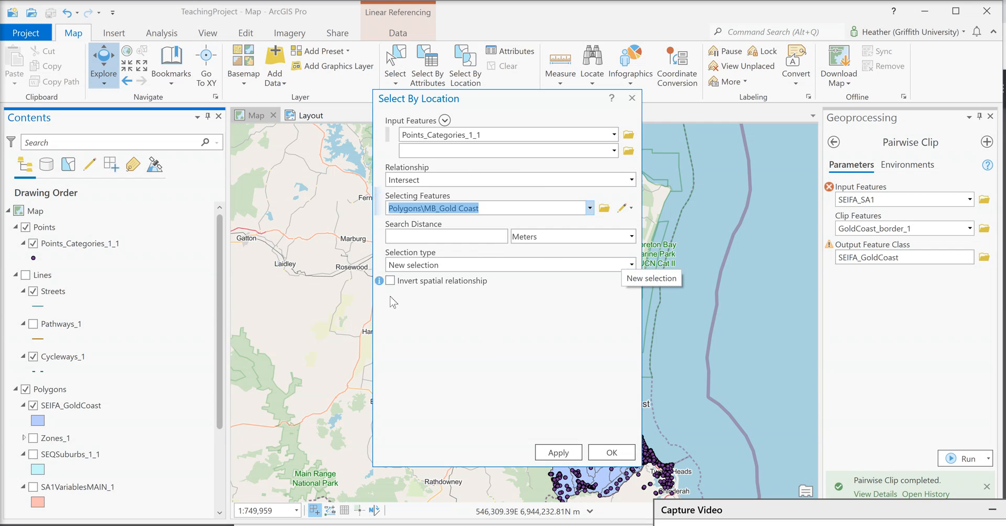
pyautogui.click(390, 281)
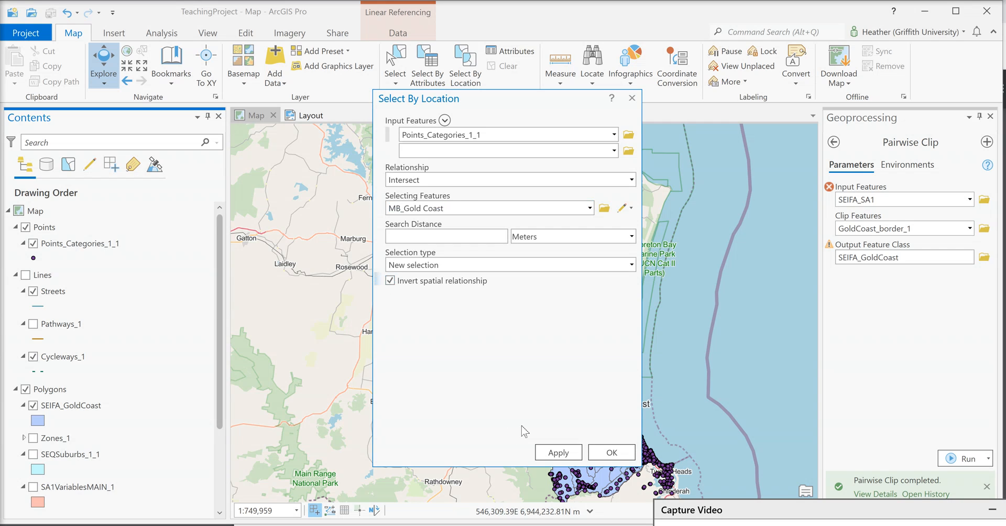
pyautogui.click(611, 454)
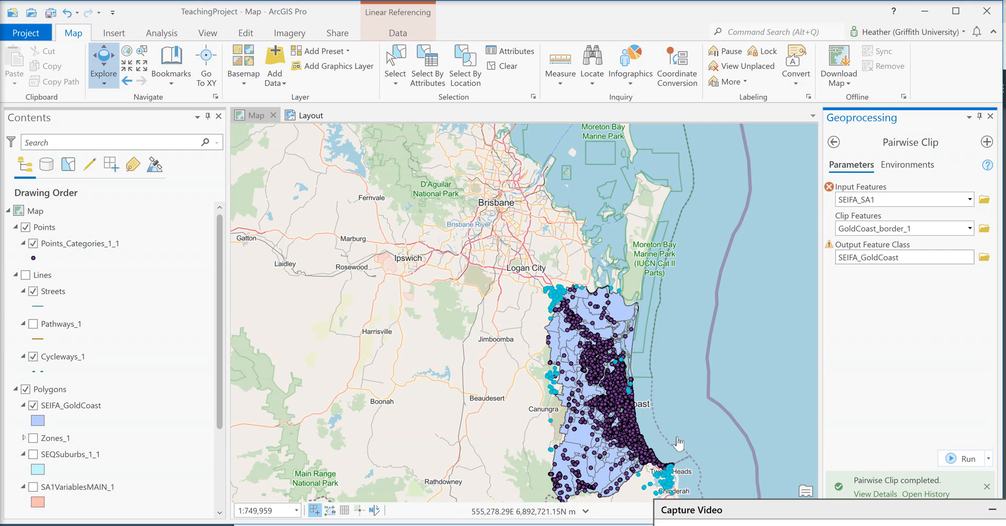
# Examine the fields in the attribute table of Points_Categories_1_1 and close the table
pyautogui.click(60, 356)
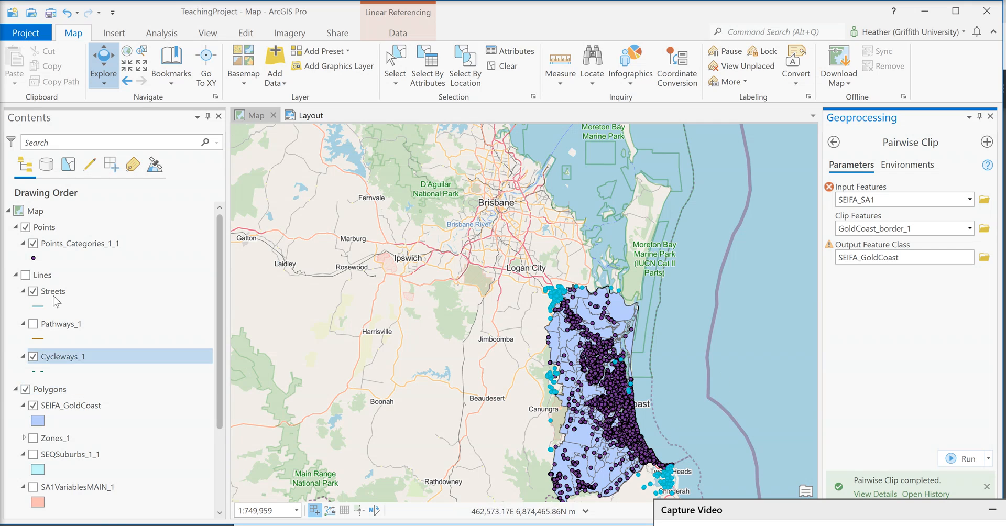
pyautogui.rightClick(52, 243)
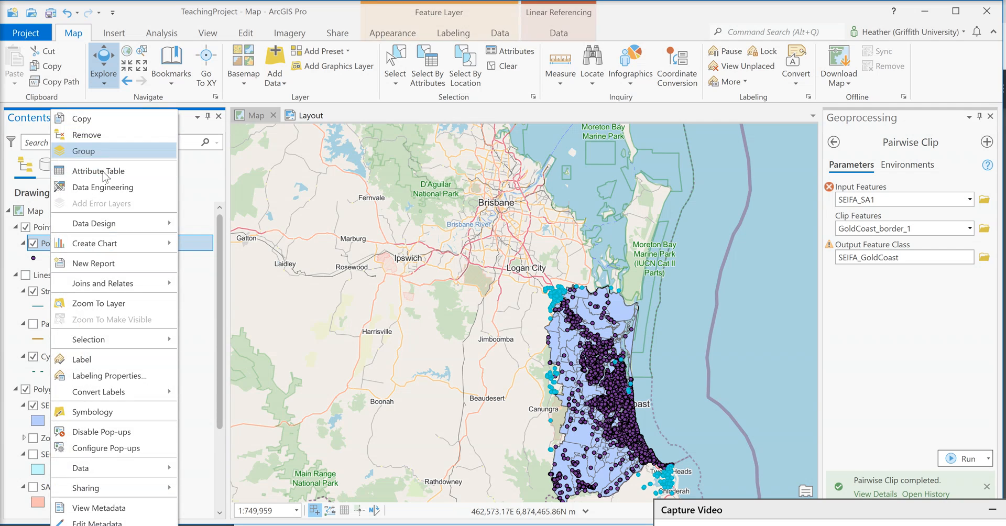
pyautogui.click(98, 171)
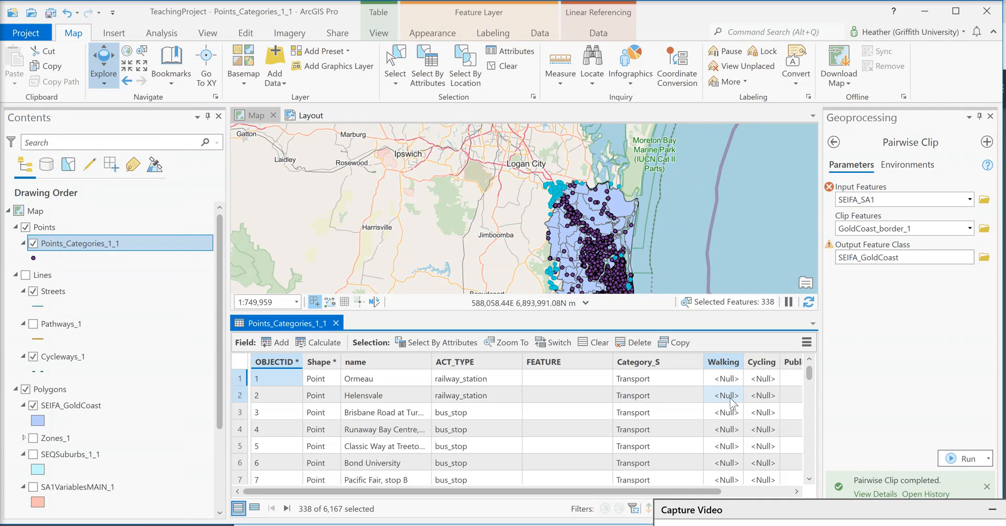
pyautogui.moveTo(364, 493); pyautogui.dragTo(689, 495)
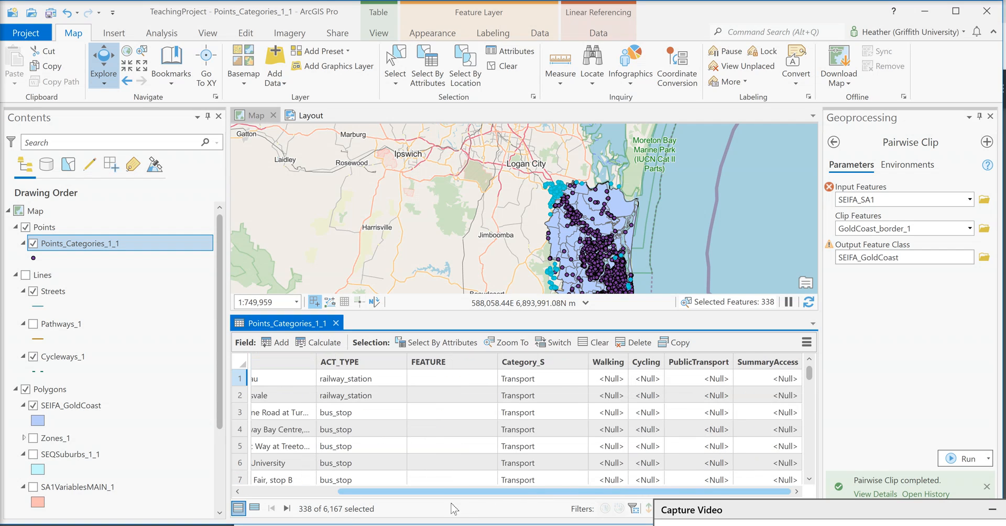
pyautogui.moveTo(451, 504); pyautogui.dragTo(332, 495)
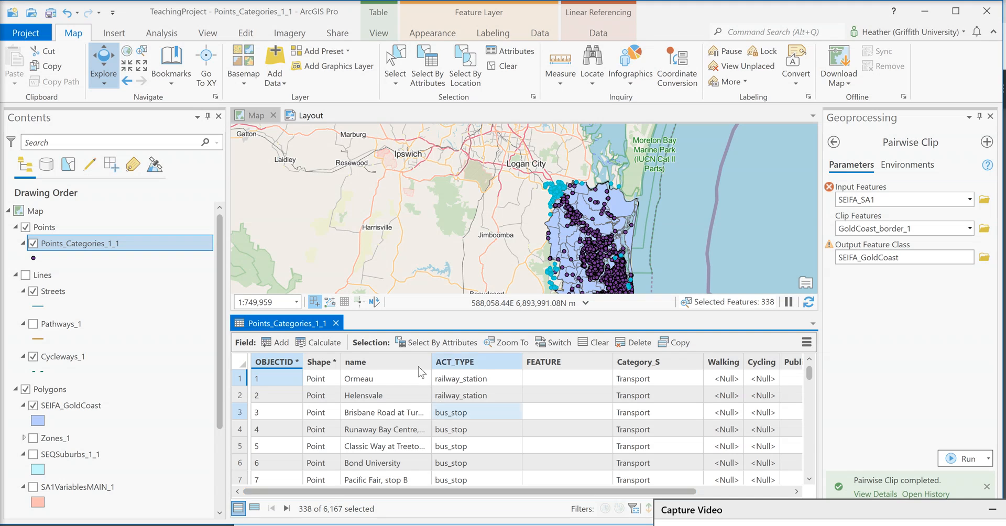
pyautogui.click(336, 323)
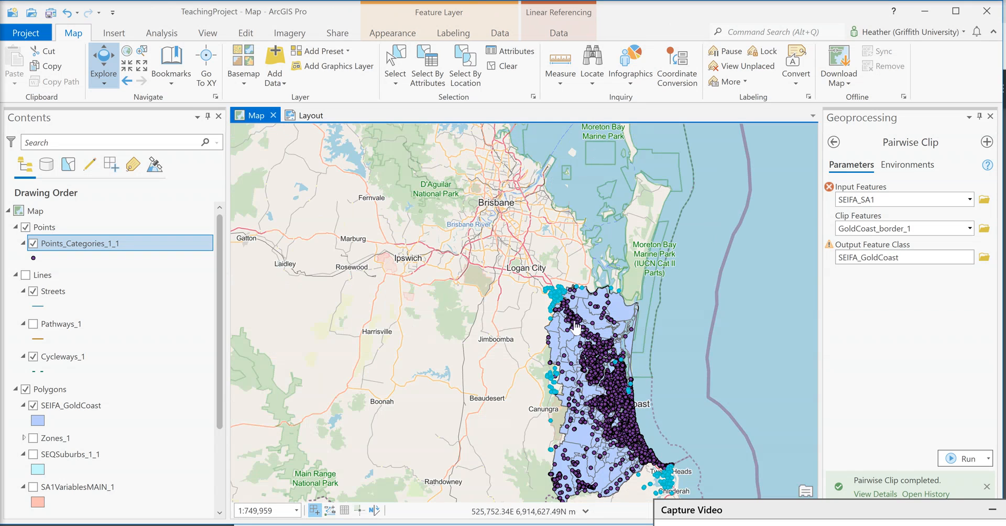
# Inspect the selected points outside the Gold Coast border, review only their records in the Points_Categories_1_1 table, and close it
pyautogui.scroll(3, 547, 297)
pyautogui.scroll(-2, 547, 296)
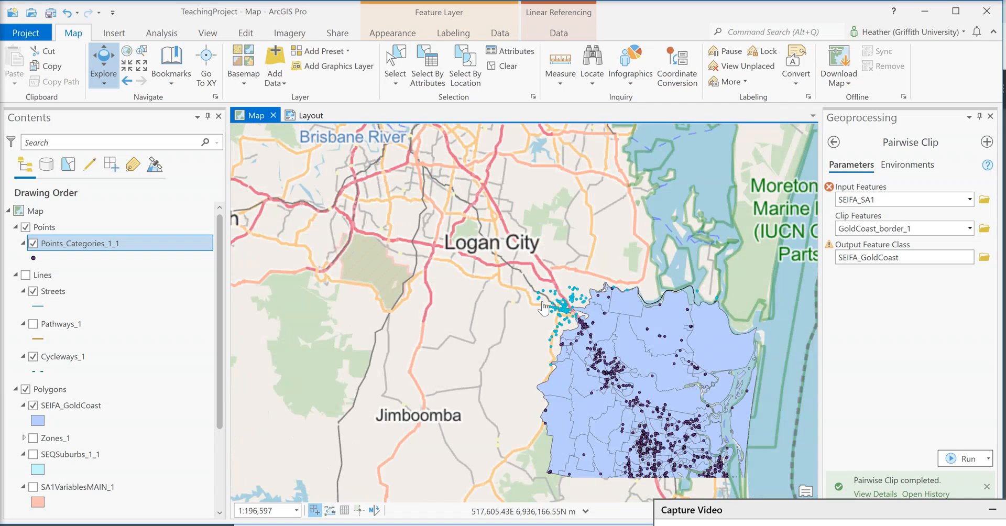
pyautogui.rightClick(77, 247)
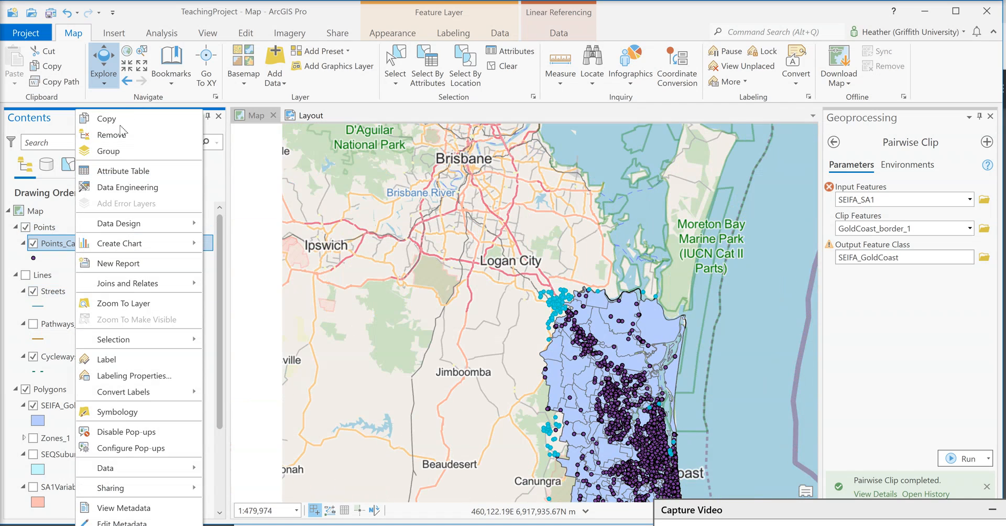
pyautogui.click(129, 171)
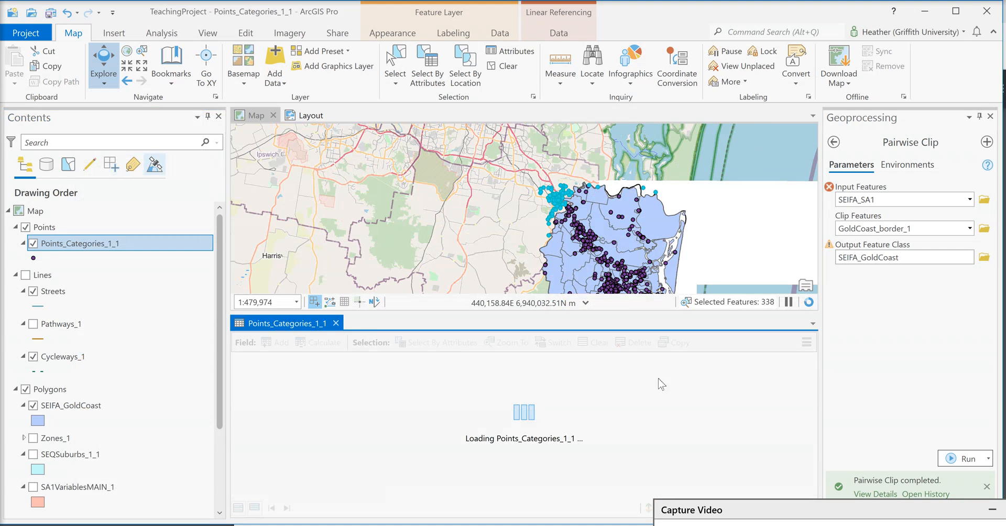
pyautogui.click(255, 508)
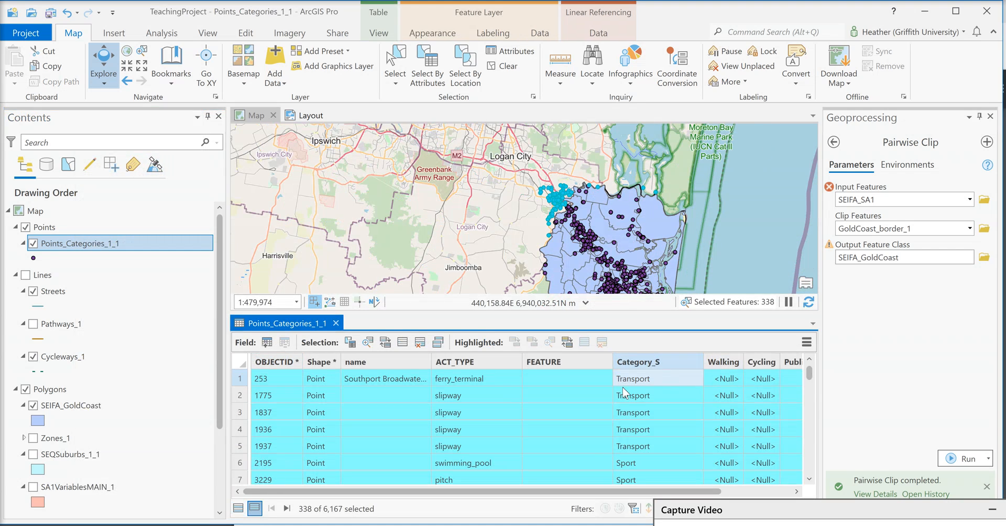
pyautogui.click(336, 323)
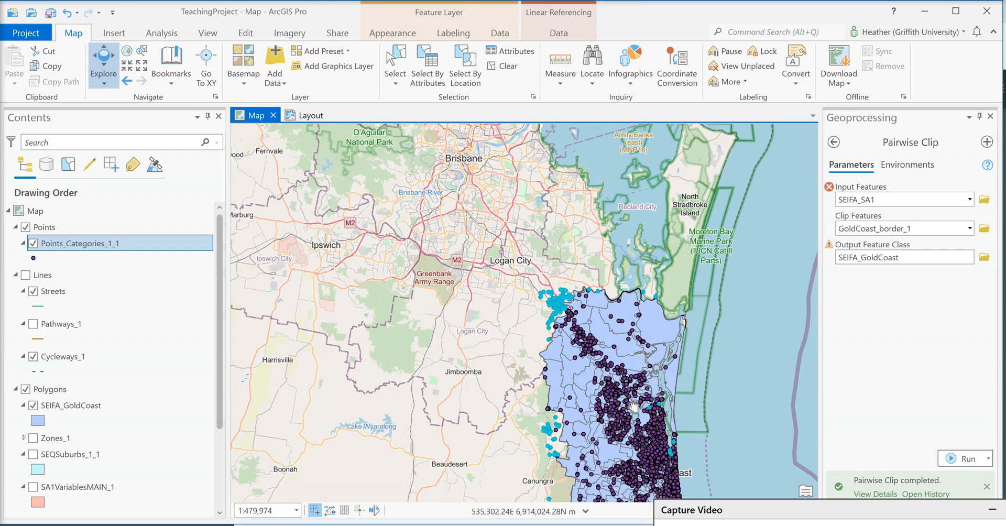
# Set the interactive selection combination mode to Remove from the current selection
pyautogui.moveTo(653, 426); pyautogui.dragTo(521, 272)
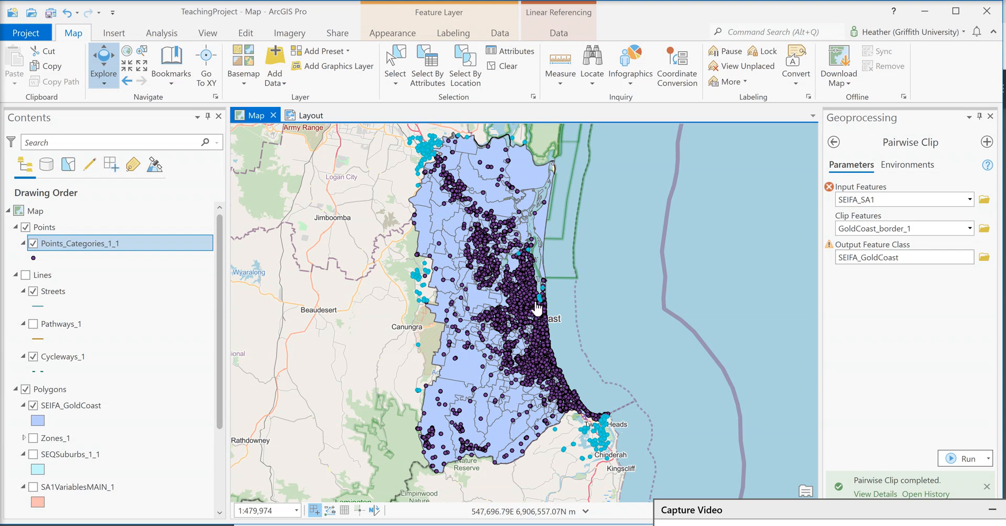
pyautogui.scroll(3, 506, 260)
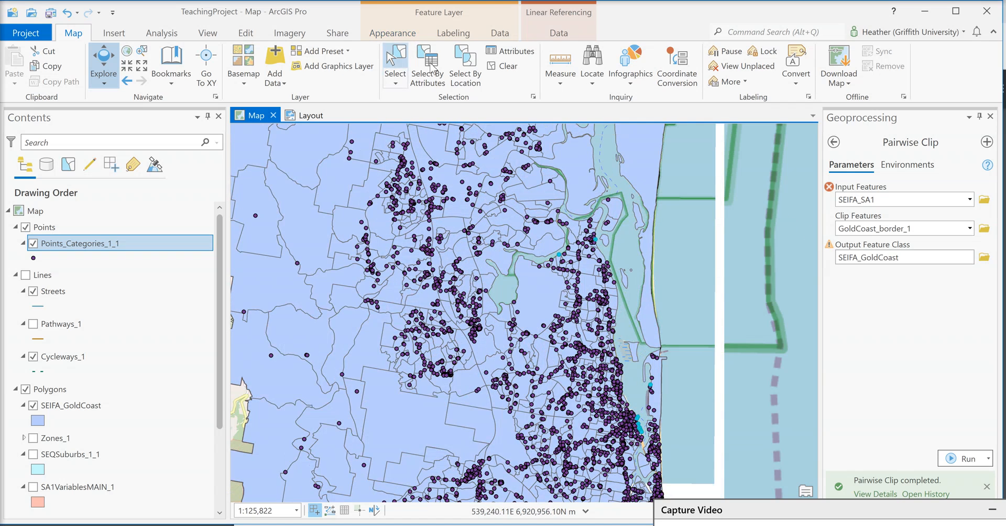
pyautogui.click(534, 96)
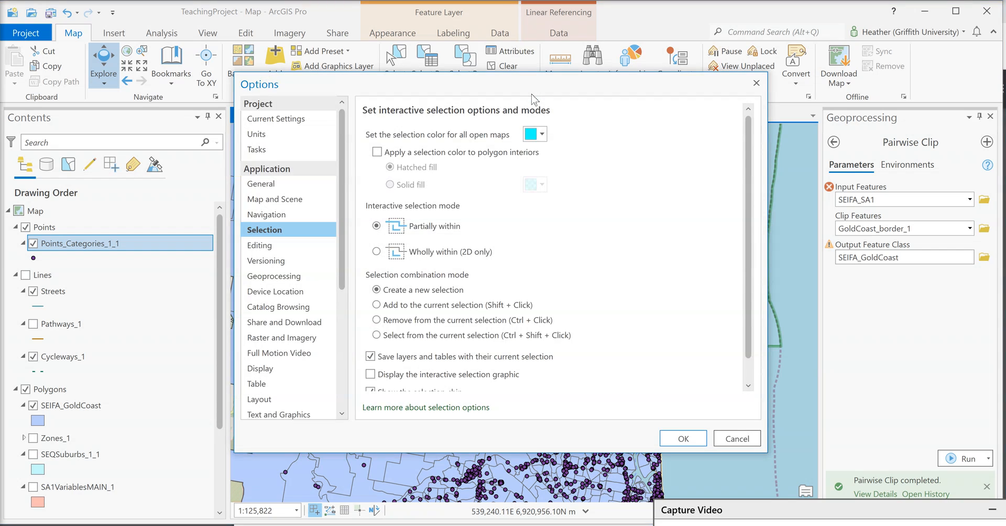
pyautogui.click(376, 320)
pyautogui.click(683, 440)
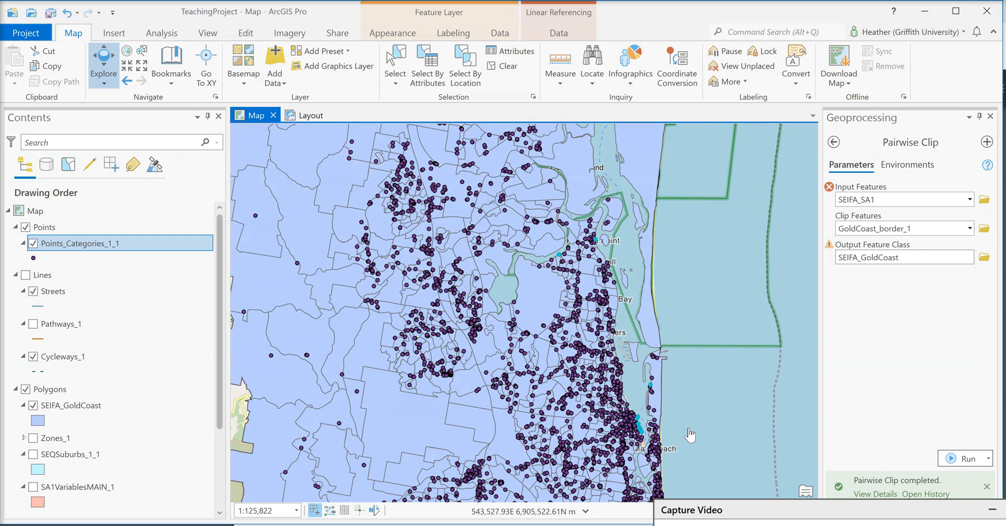
# Hide the SEIFA_GoldCoast layer and remove the coastal points around Paradise Point and Main Beach from the selection
pyautogui.click(395, 63)
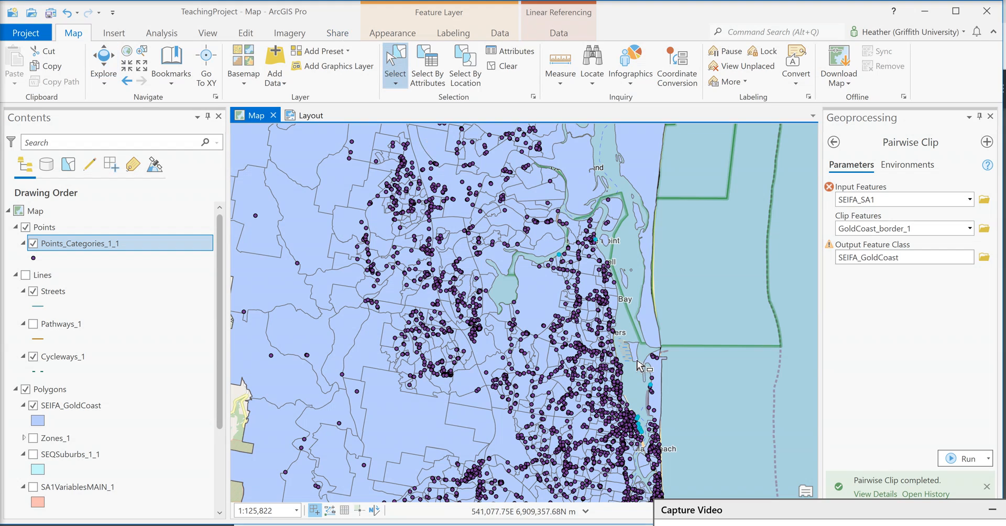
pyautogui.click(33, 405)
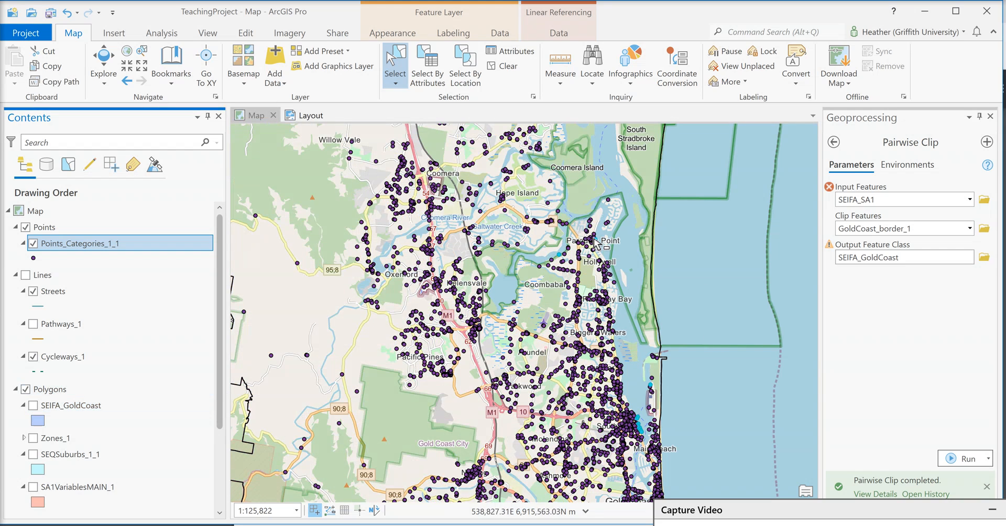
pyautogui.click(600, 252)
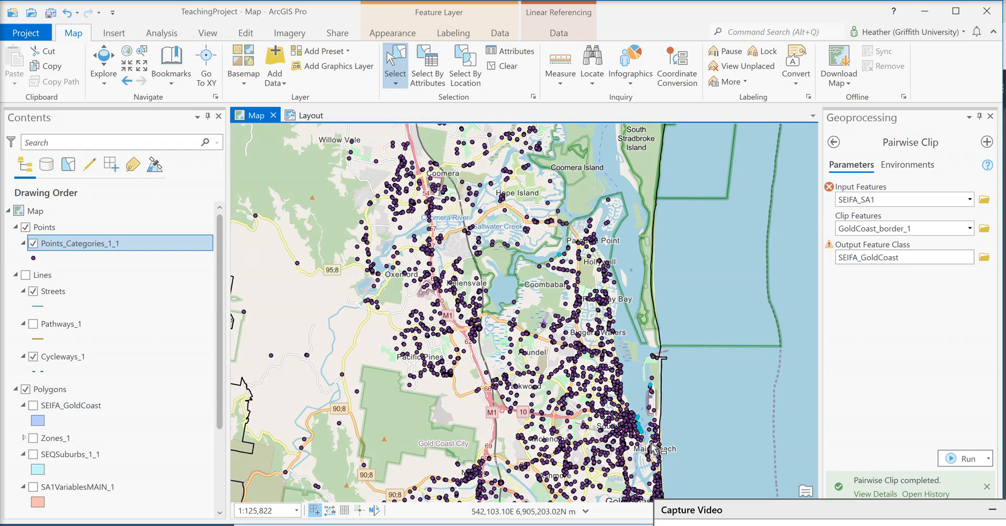
pyautogui.moveTo(621, 358); pyautogui.dragTo(686, 450)
pyautogui.scroll(-3, 591, 394)
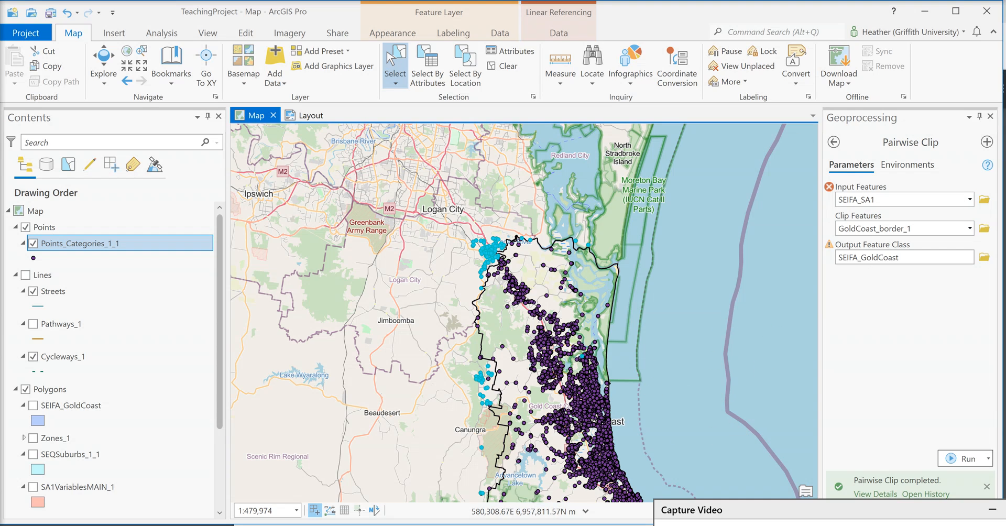
# Delete the selected out-of-area records from the Points_Categories_1_1 attribute table
pyautogui.hotkey('ctrl', 't')
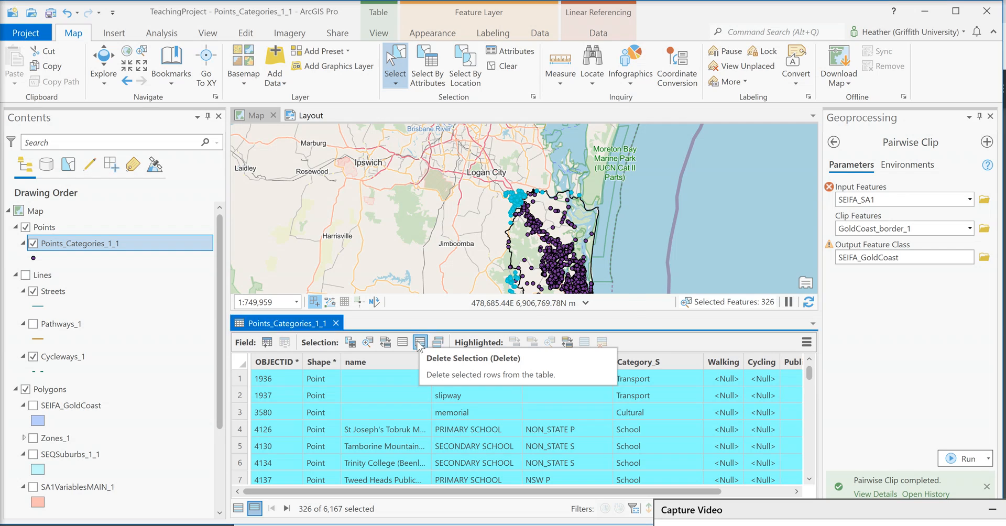
pyautogui.click(420, 343)
pyautogui.click(537, 305)
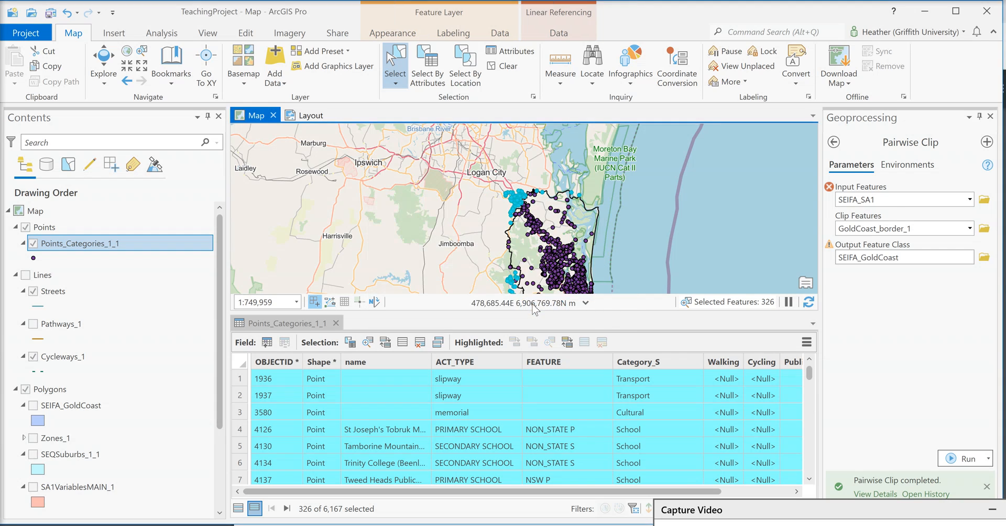